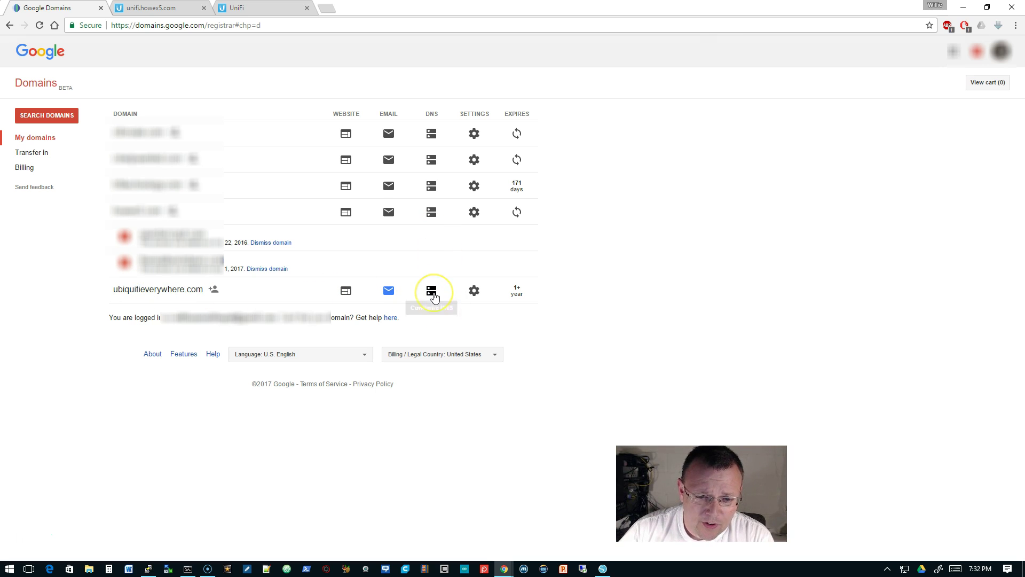
Delete the home.ubiquitieverywhere.com Dynamic DNS synthetic record from ubiquitieverywhere.com's DNS settings.
left_click(433, 296)
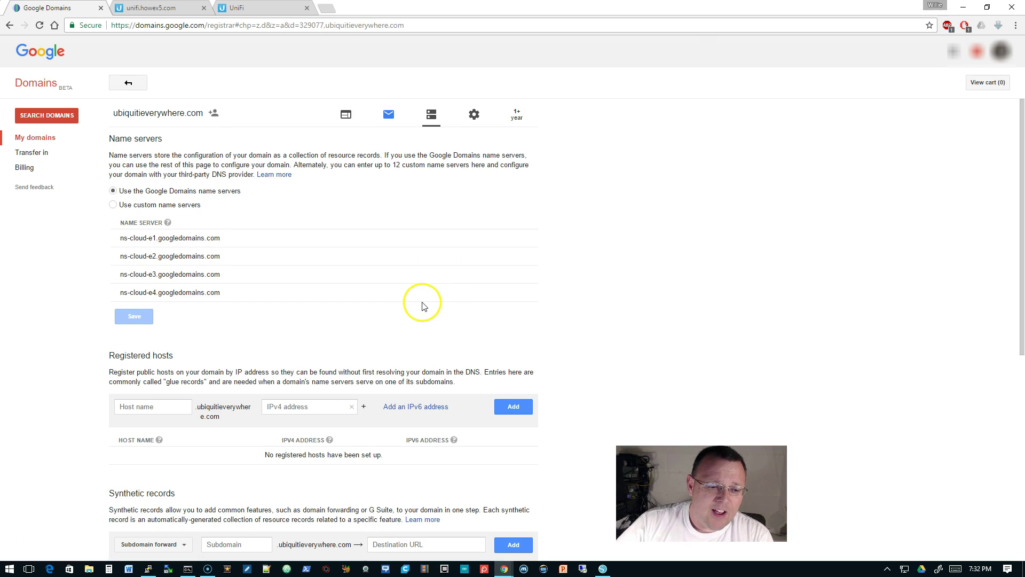
scroll(420, 297, "down", 4)
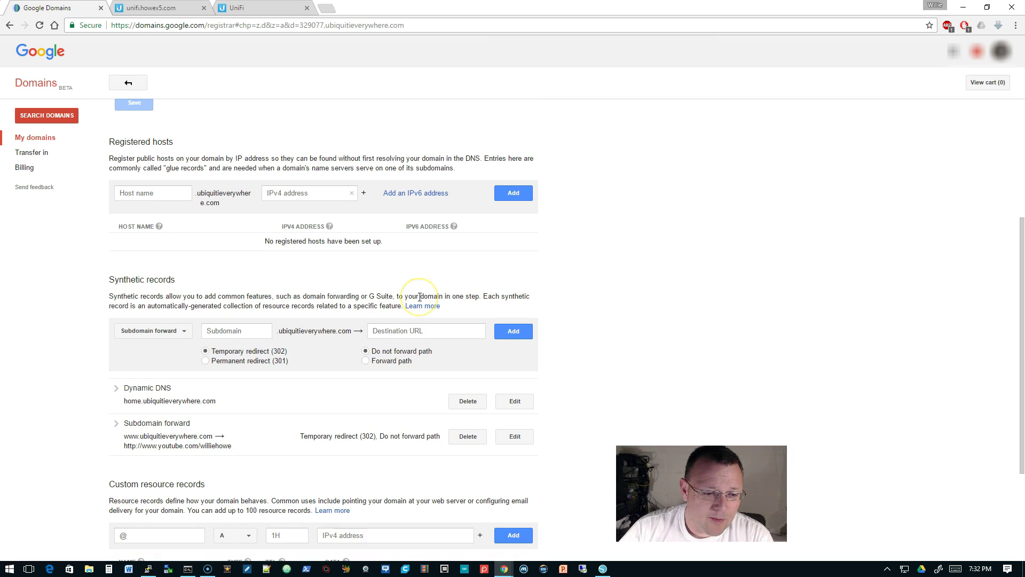
scroll(420, 297, "down", 1)
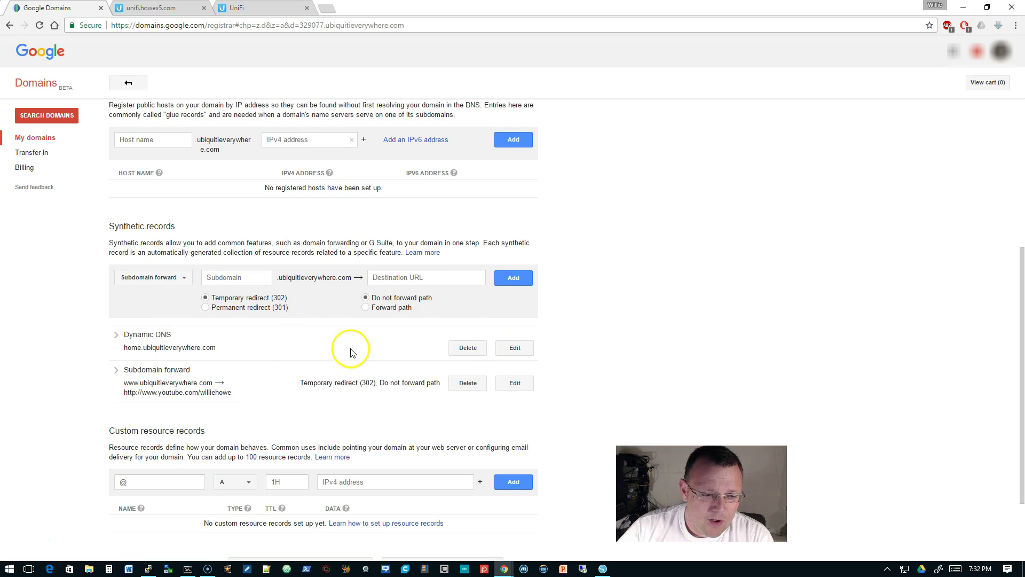
left_click(470, 348)
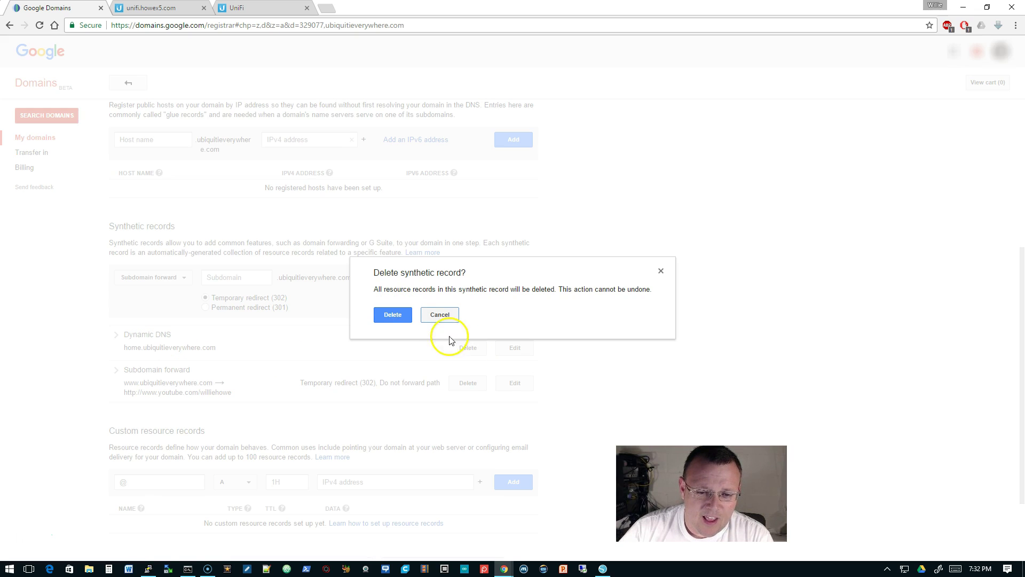
left_click(394, 316)
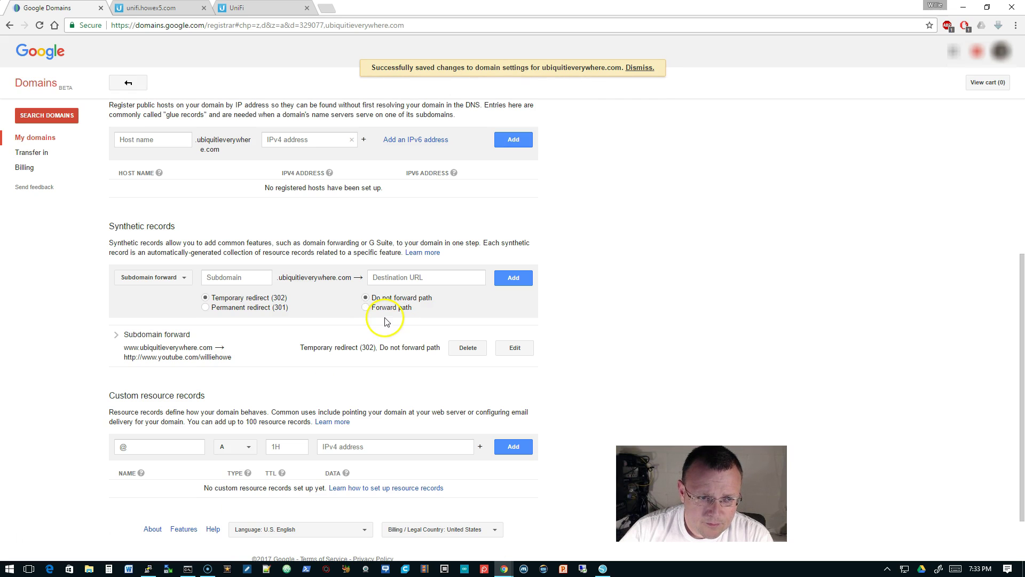
scroll(251, 282, "down", 1)
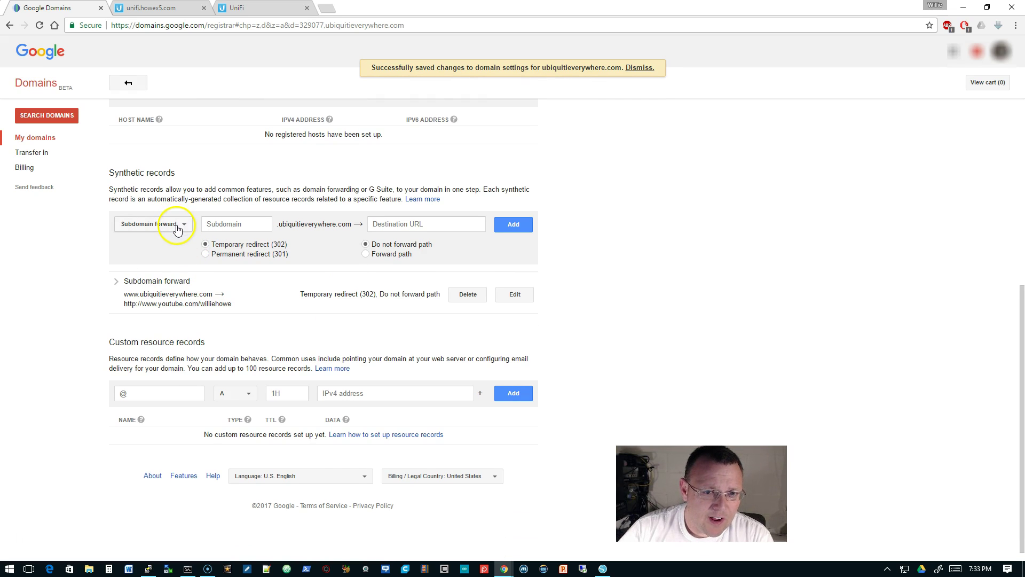
Add a Dynamic DNS synthetic record for subdomain 'lab' and reveal its generated credentials.
left_click(178, 228)
left_click(155, 194)
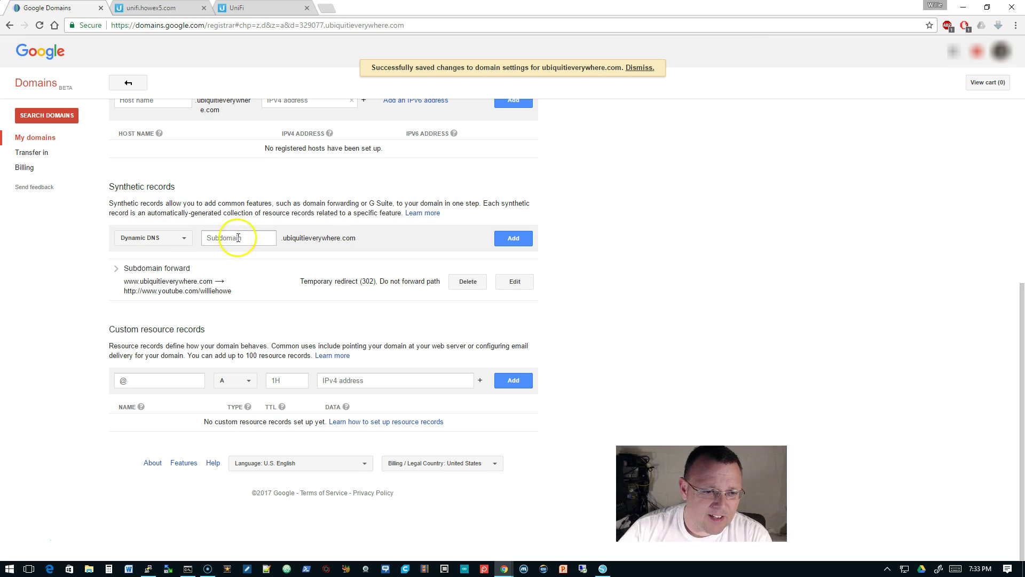
left_click(243, 241)
type("lab")
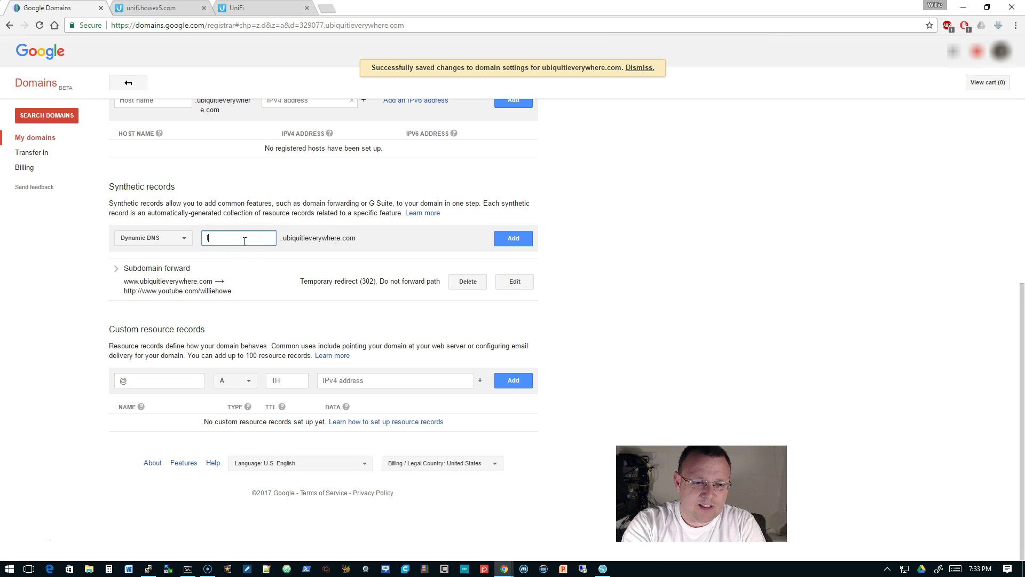
left_click(511, 239)
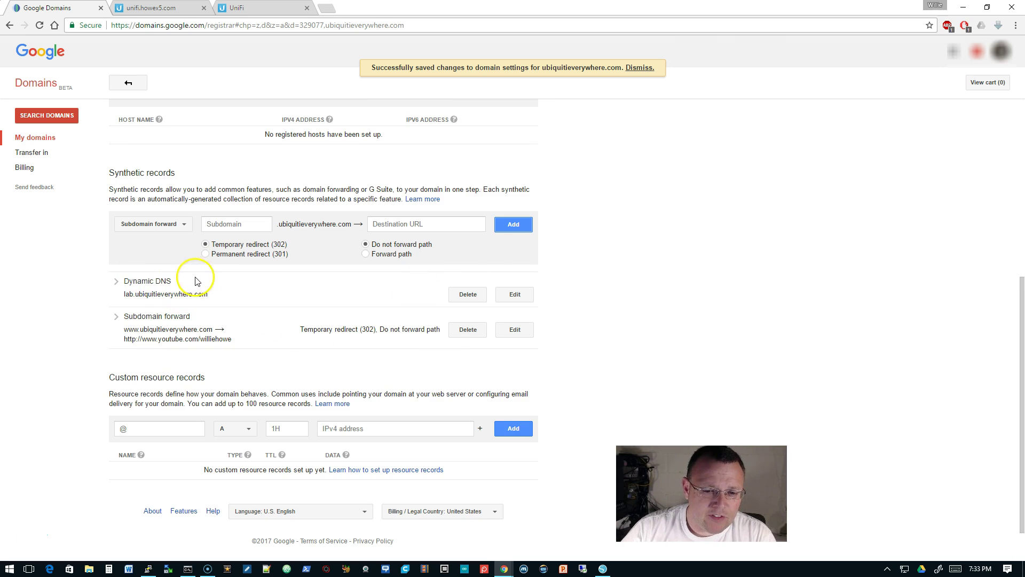
left_click(116, 281)
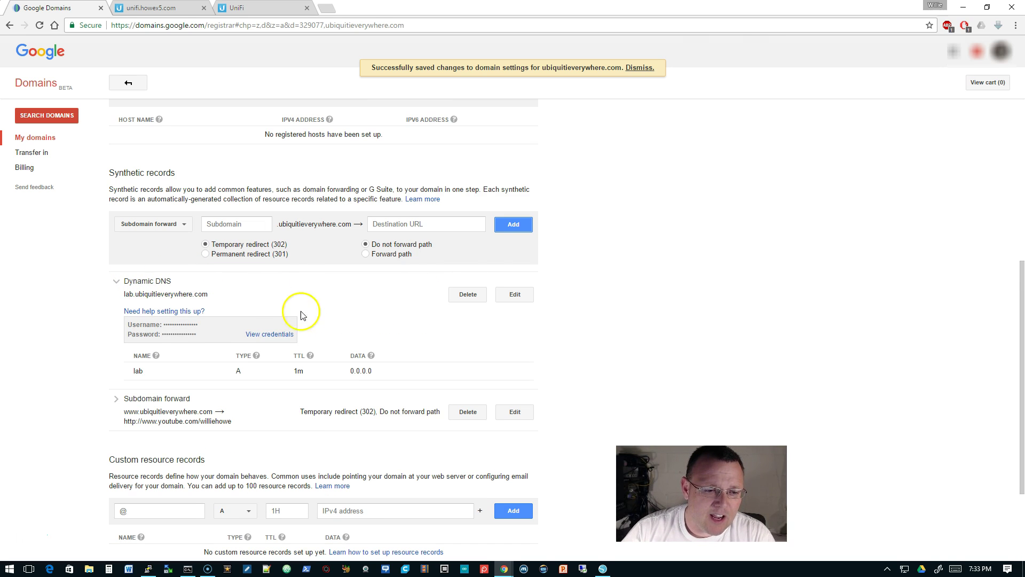
left_click(246, 339)
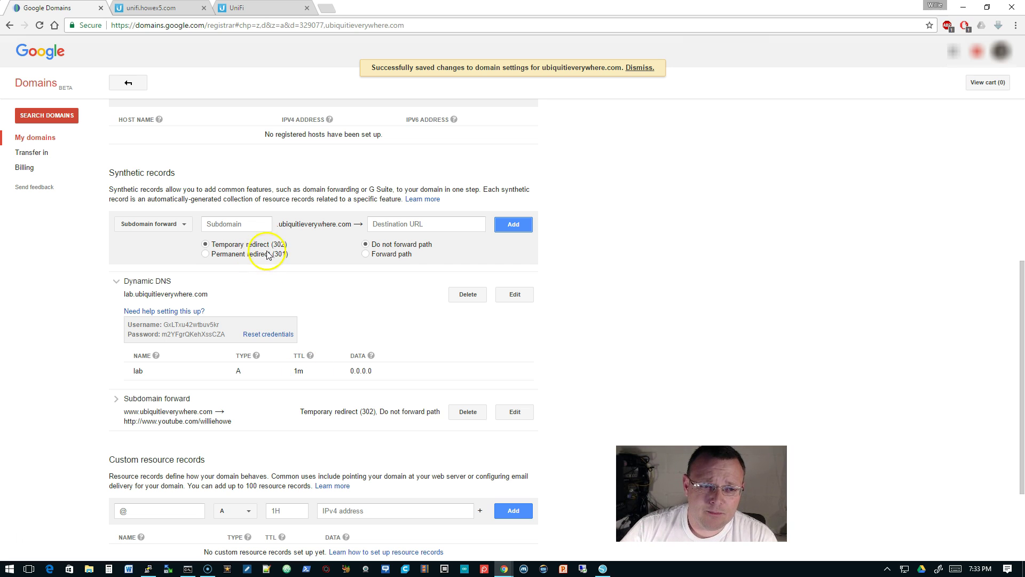
In the UniFi controller, go to Settings > Maintenance and download a controller backup.
left_click(256, 11)
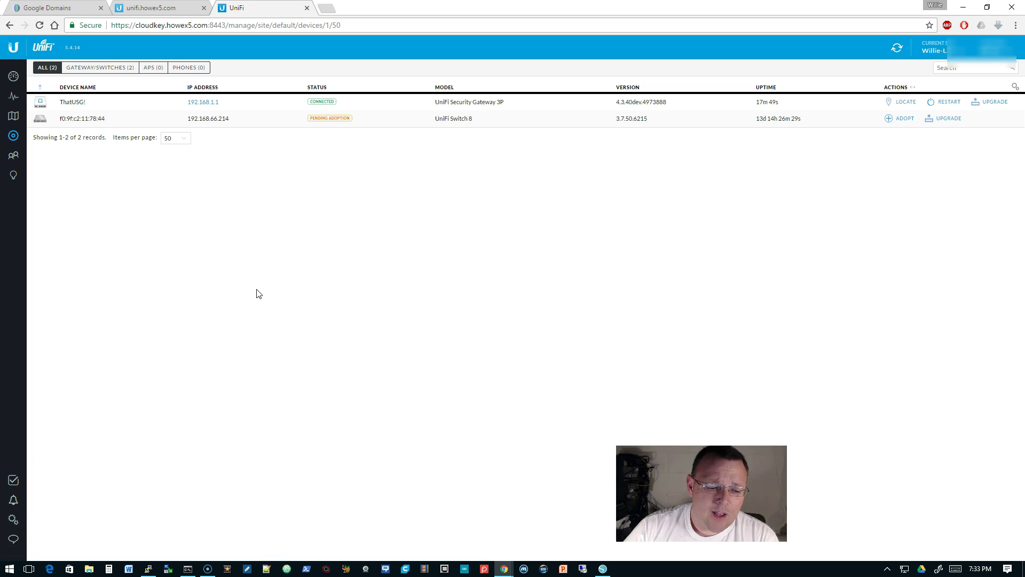
left_click(11, 519)
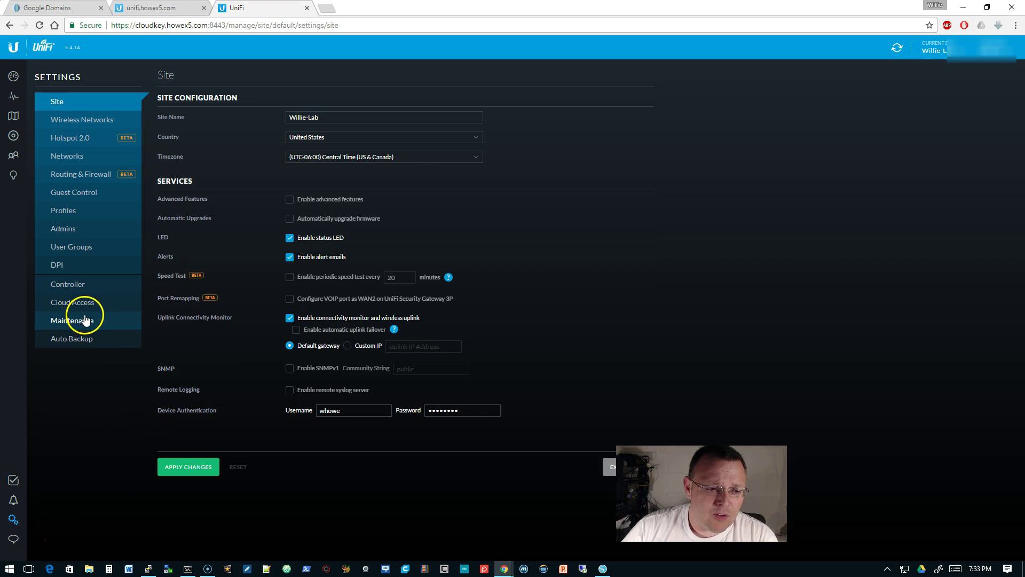
left_click(80, 323)
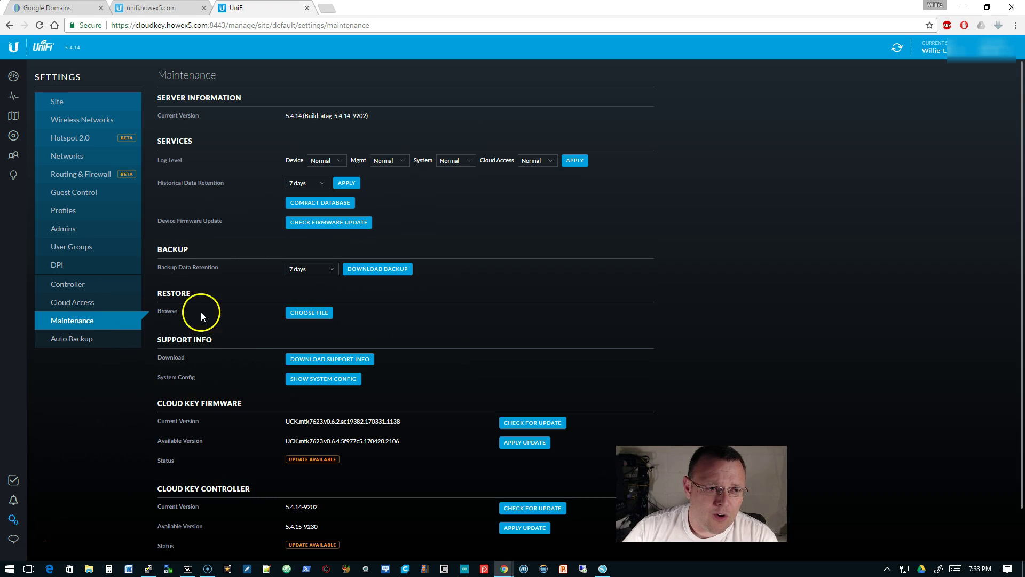
scroll(283, 409, "down", 1)
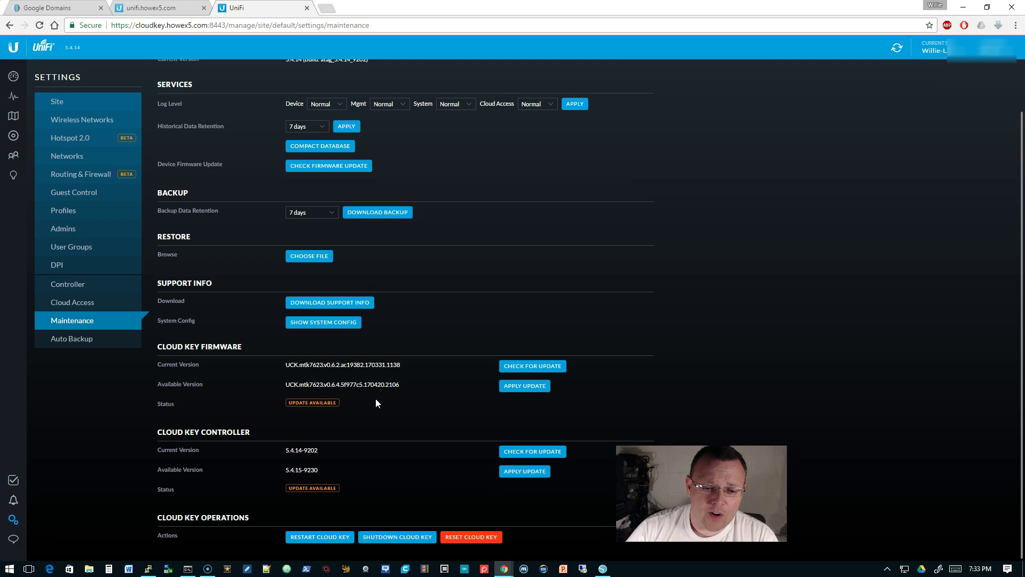
left_click(400, 212)
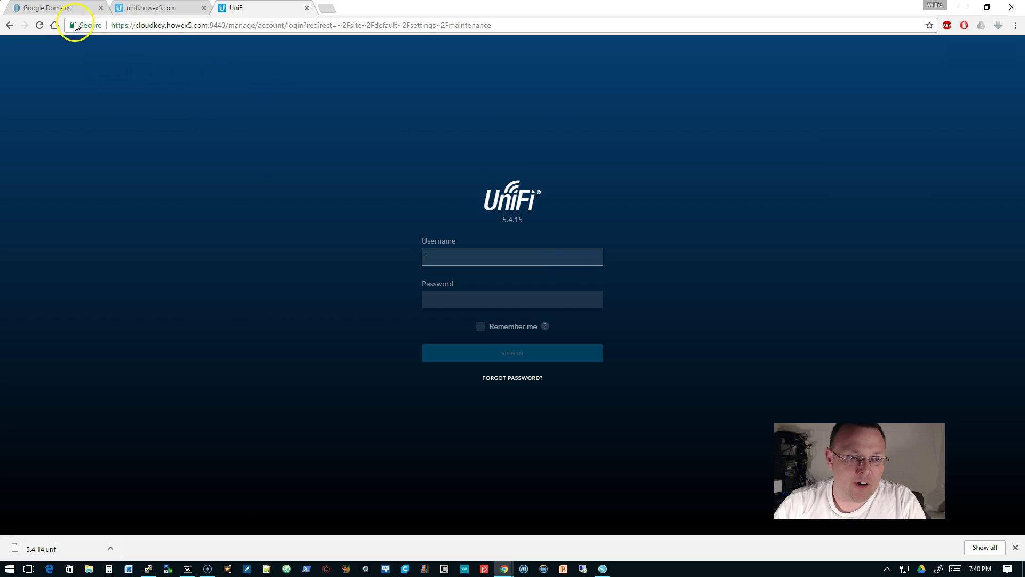
Log back in to the updated 5.4.15 controller with the admin username and password.
type("whowe")
key("Tab")
type("********")
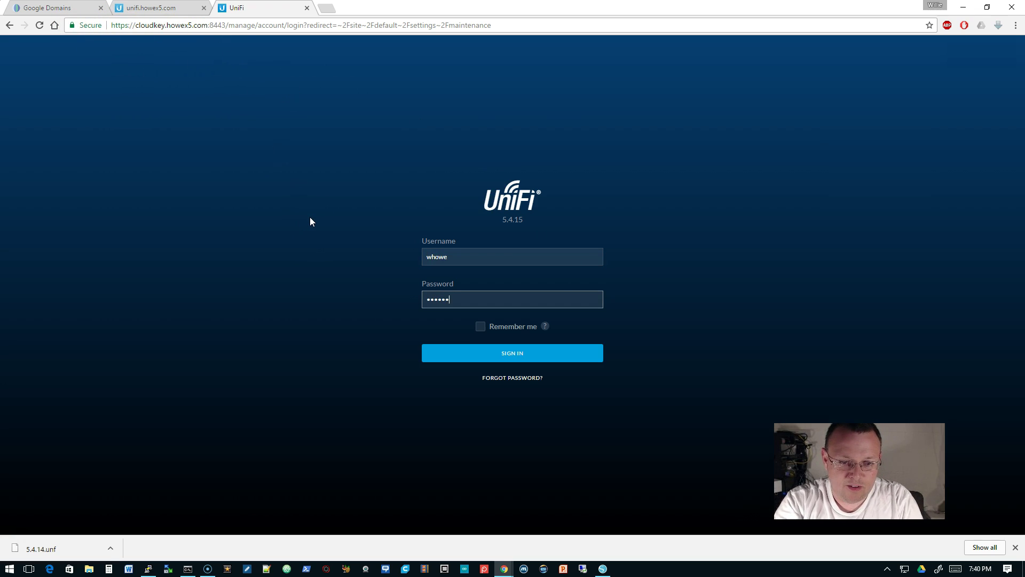
key("Return")
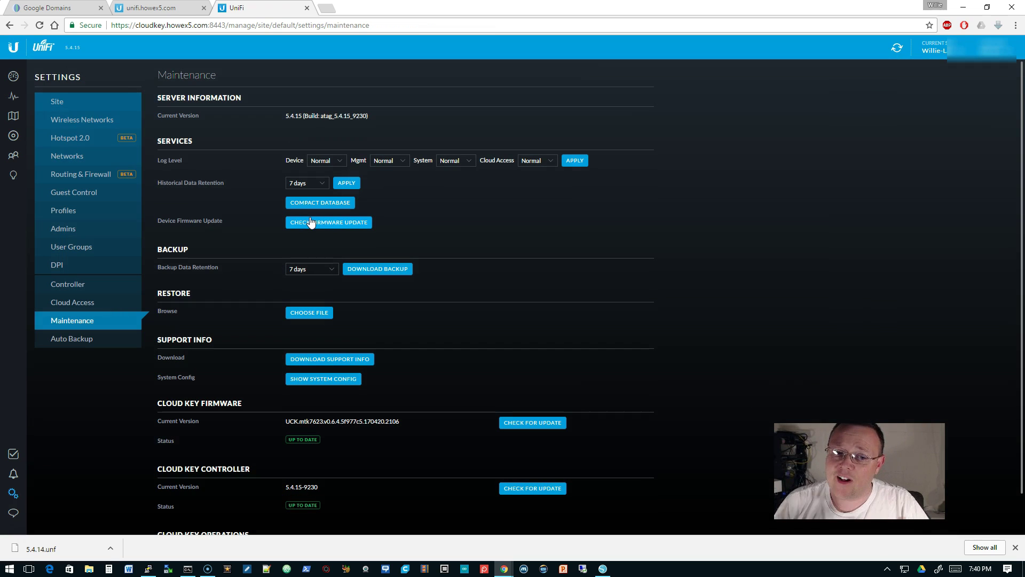
Confirm controller version 5.4.15-9230 on the Maintenance page, then return to the Devices list.
scroll(413, 387, "down", 1)
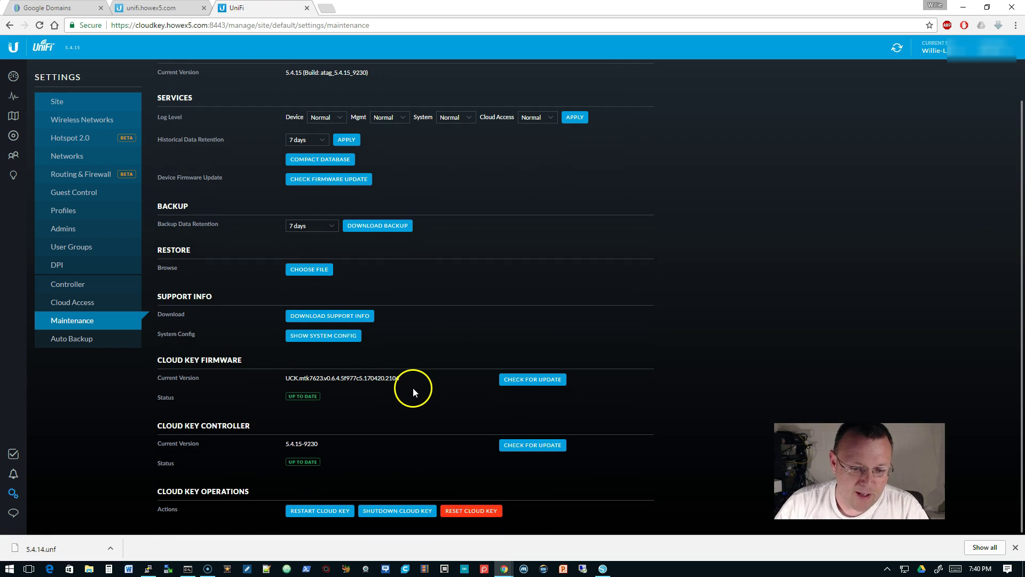
left_click_drag(286, 444, 327, 444)
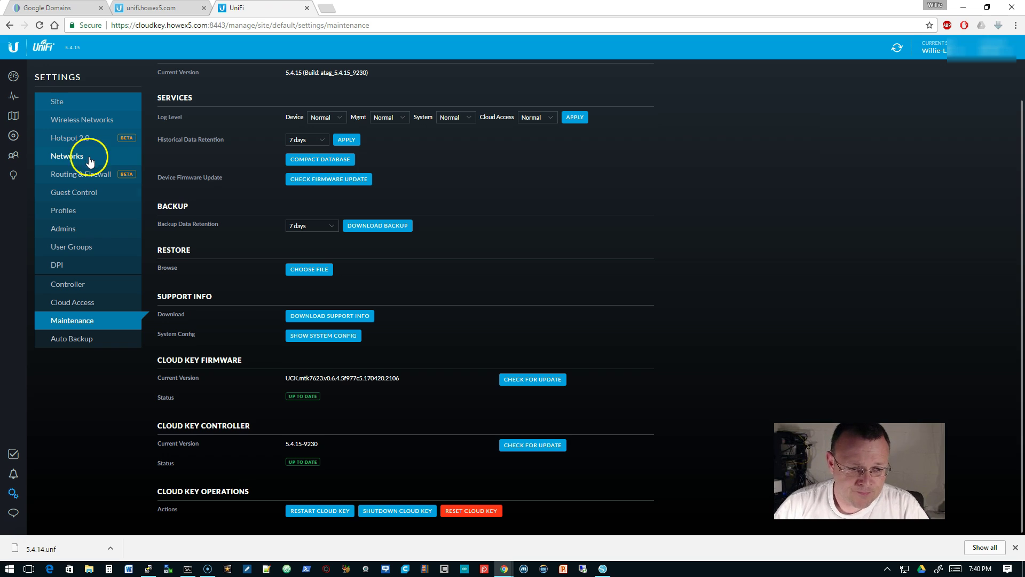
left_click(13, 136)
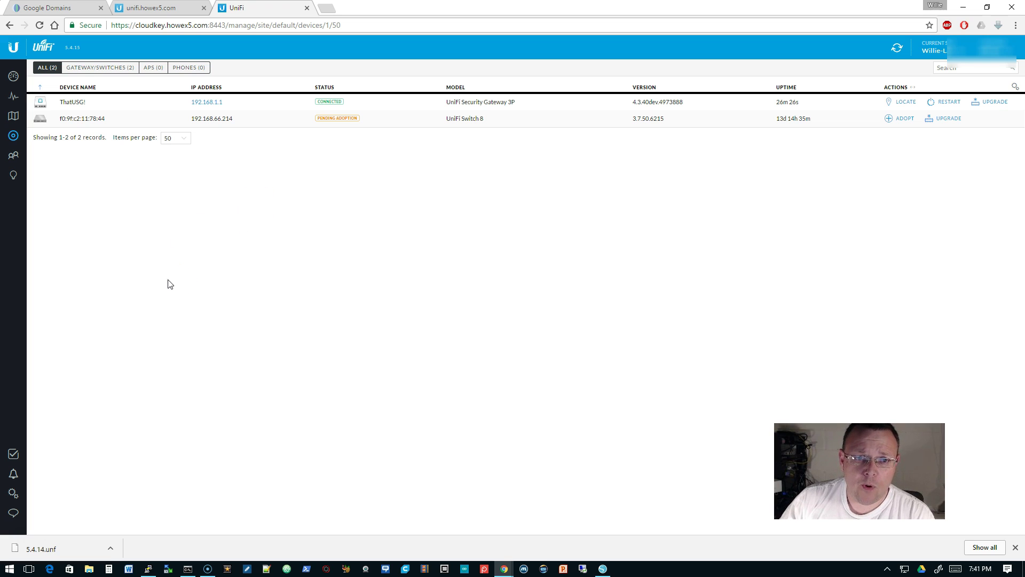
Inspect the ThatUSG! gateway's empty Dynamic DNS configuration, then collapse that section.
left_click(165, 101)
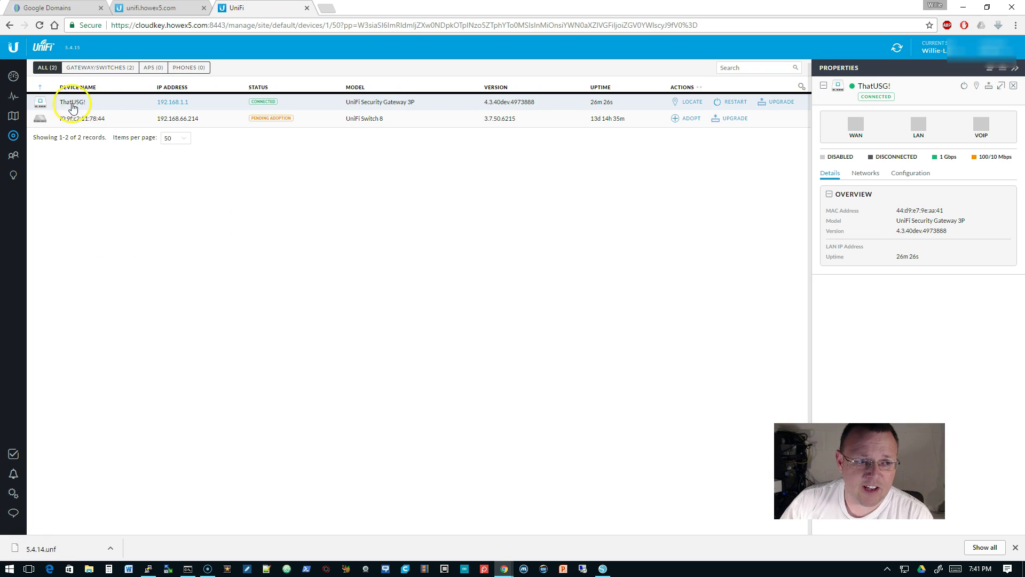
left_click(911, 173)
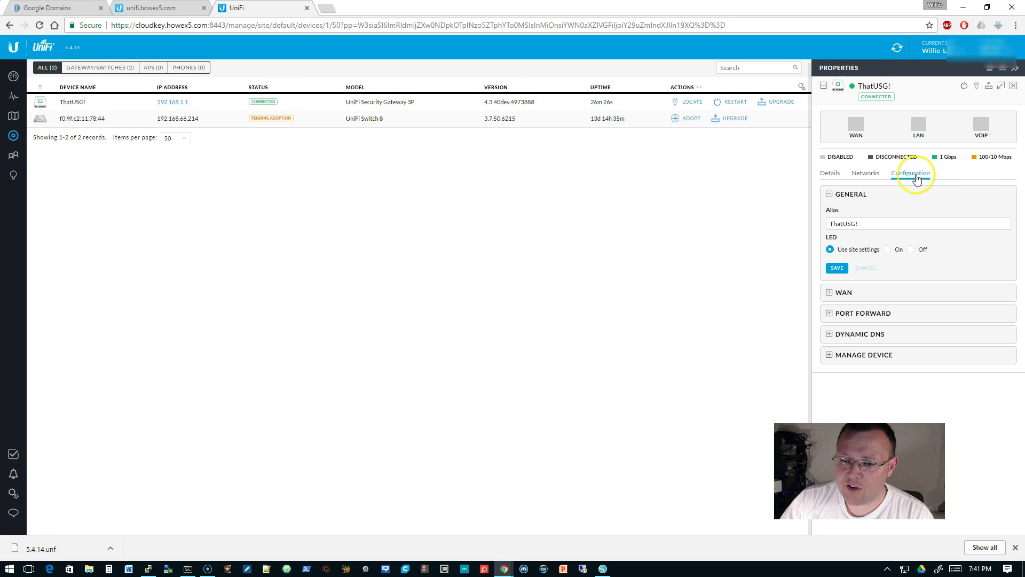
left_click(832, 335)
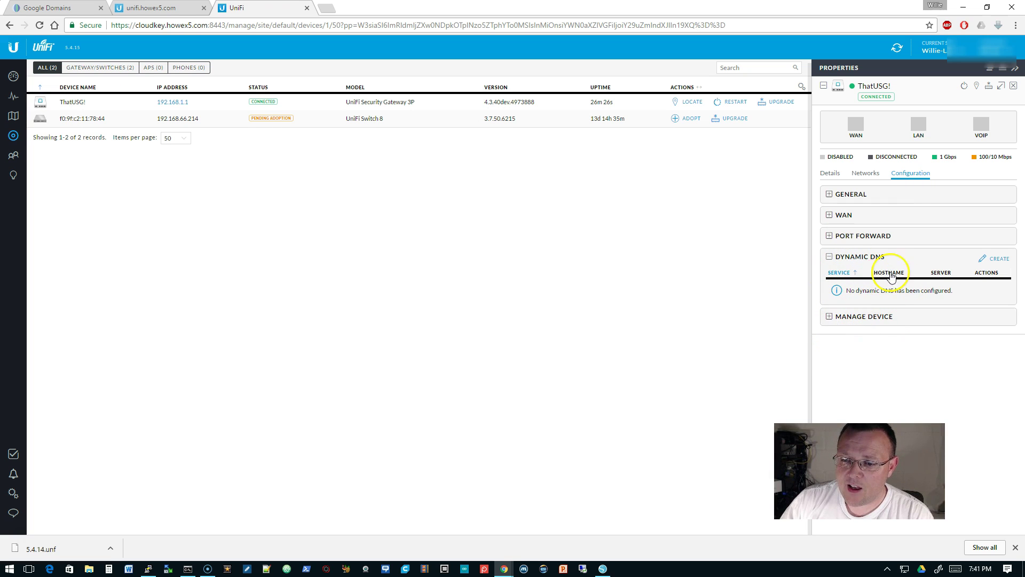
left_click(830, 257)
Switch to the second controller's tab and log in with the admin username and password.
left_click(171, 8)
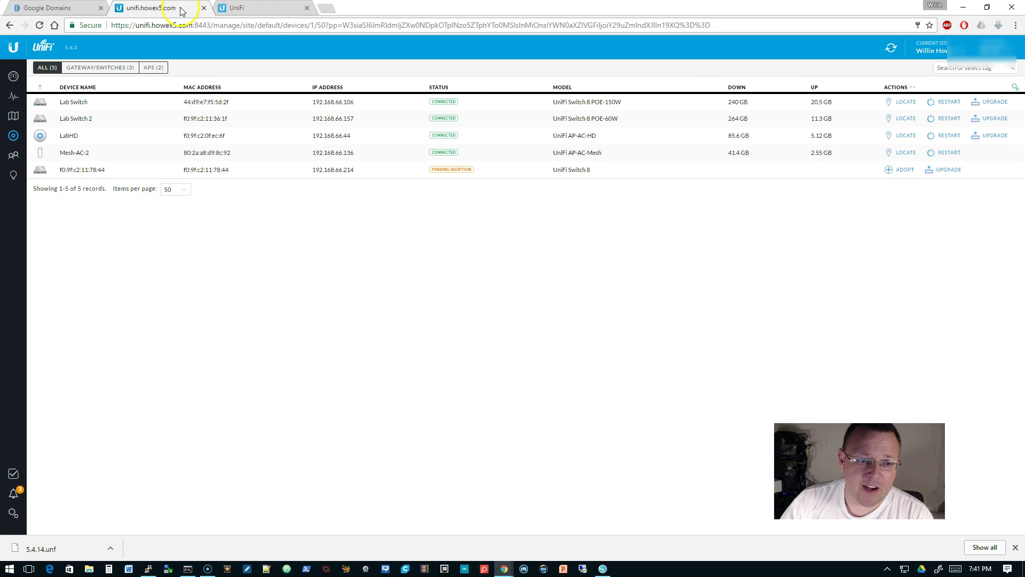
left_click(13, 512)
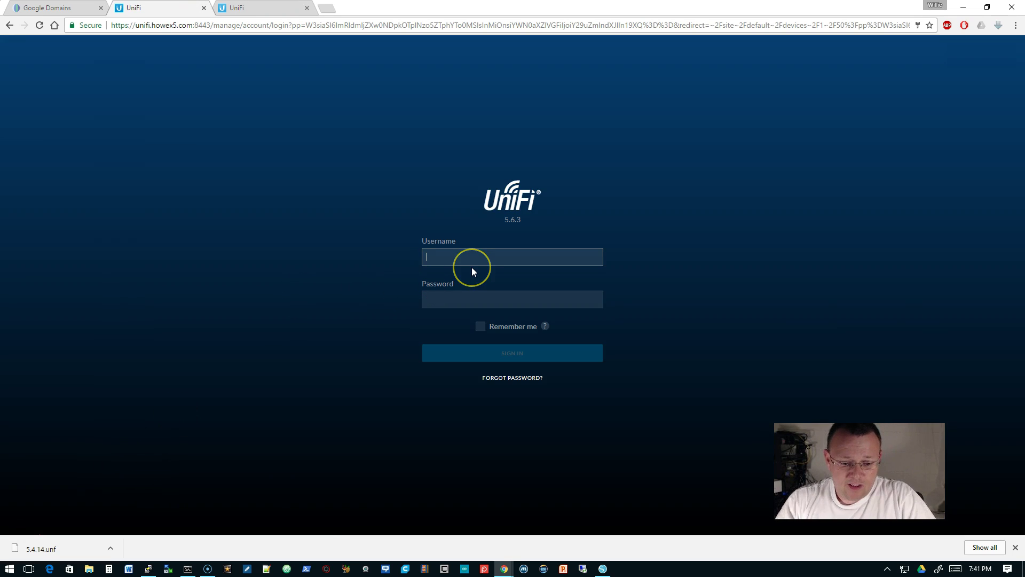
type("whowe")
key("Tab")
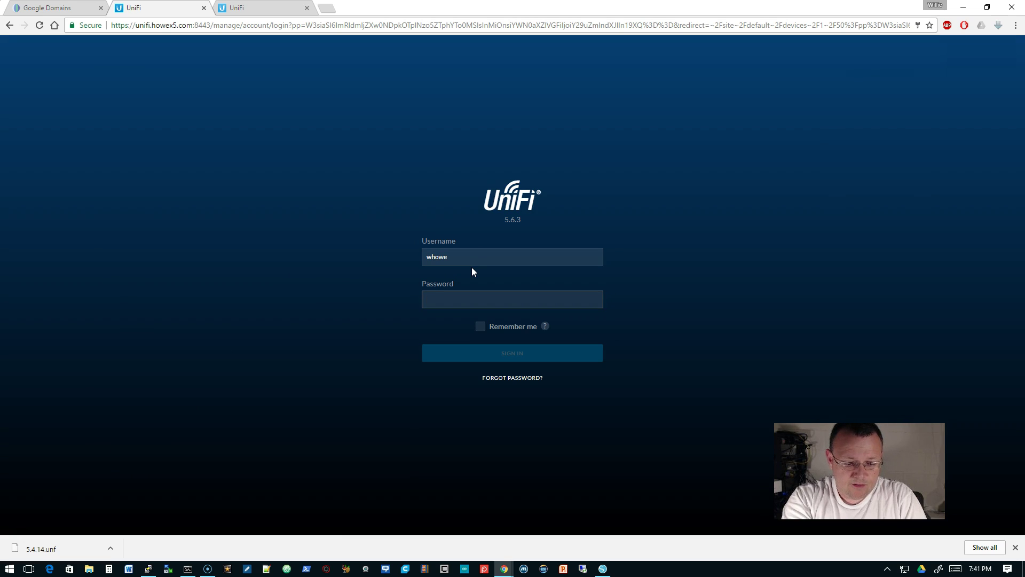
type("••••••••••")
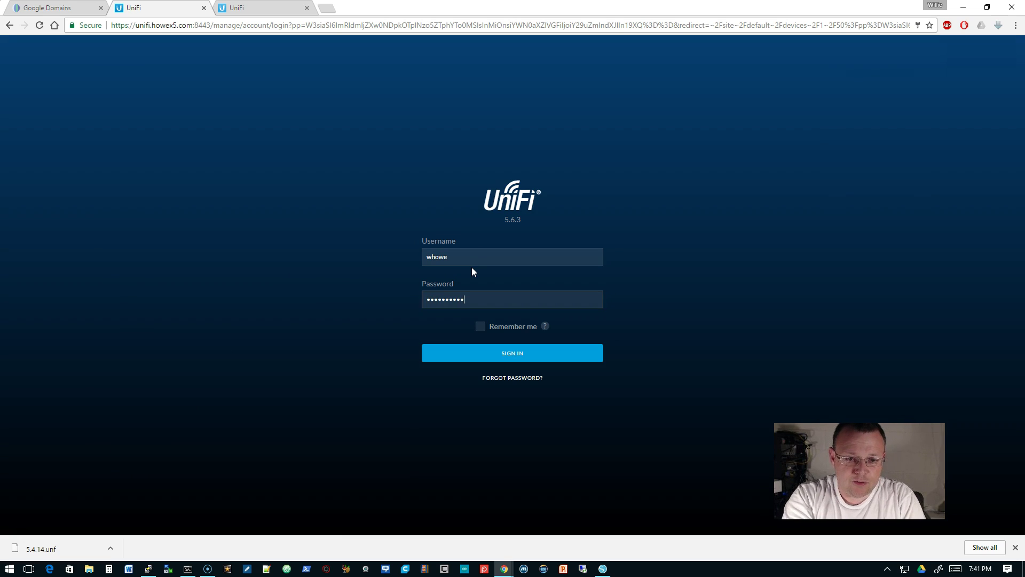
key("Return")
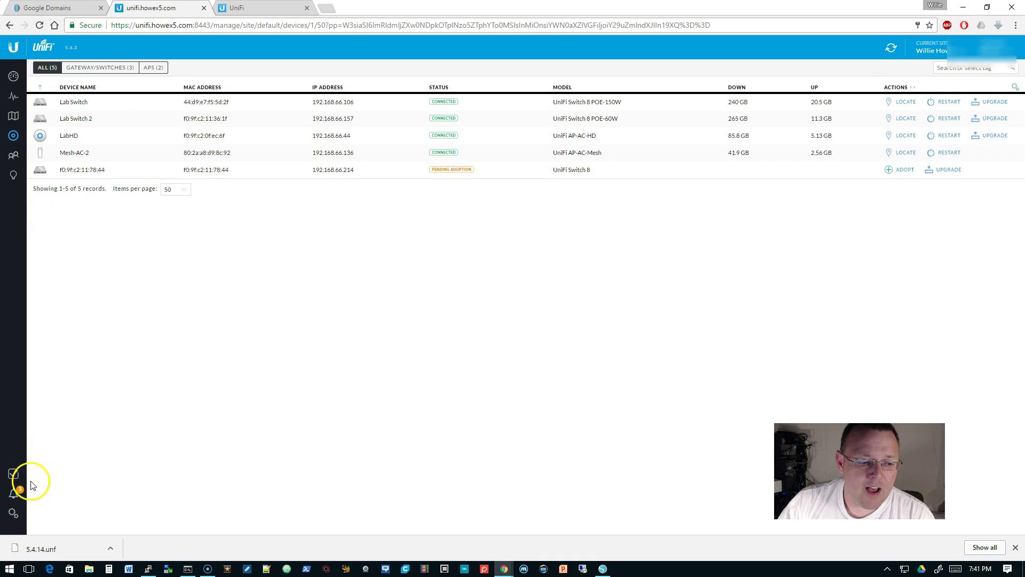
Review the existing afraid entry under Settings > Services > Dynamic DNS, then return to the Cloud Key controller.
left_click(11, 513)
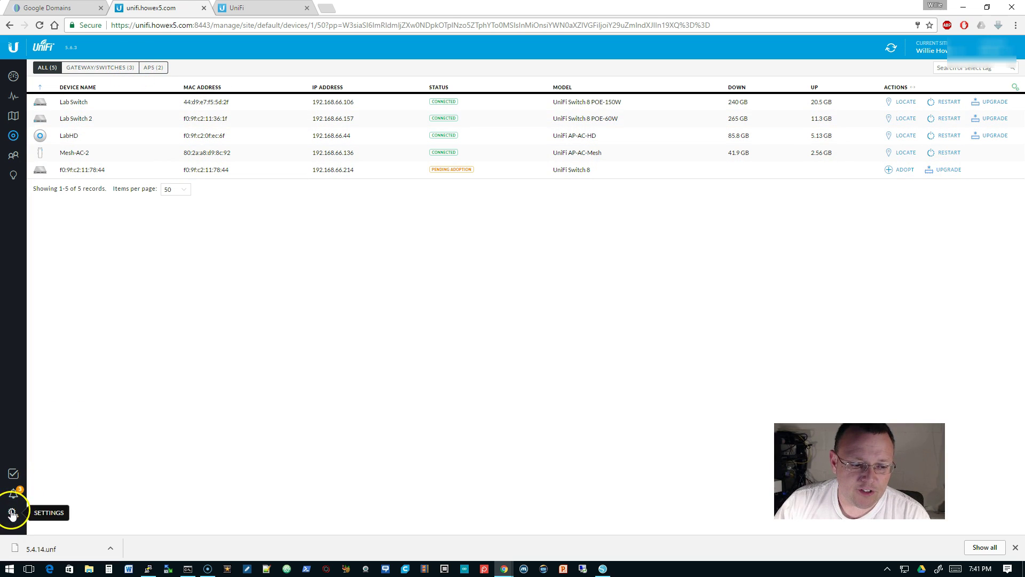
left_click(13, 513)
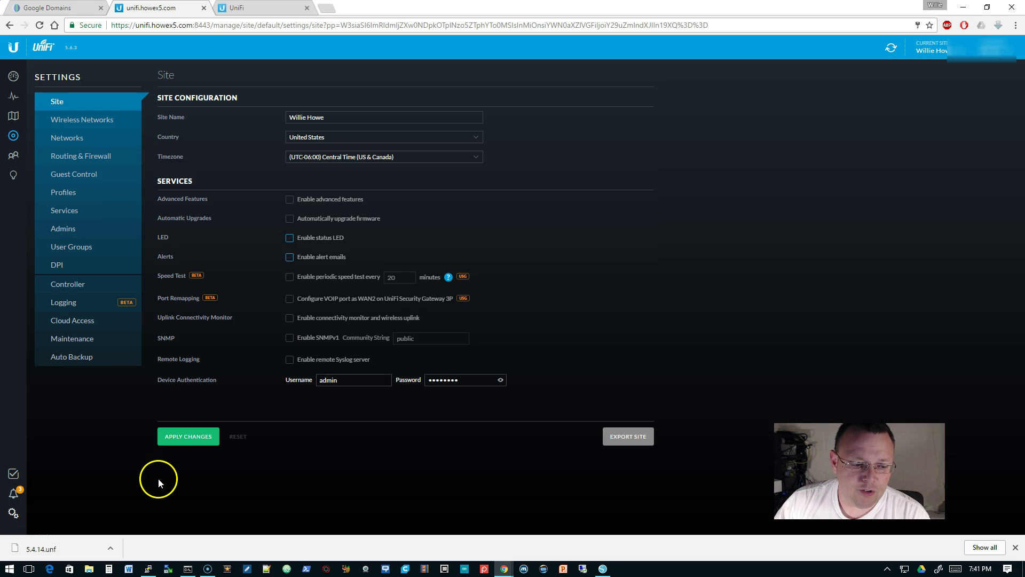
left_click(69, 210)
left_click(416, 79)
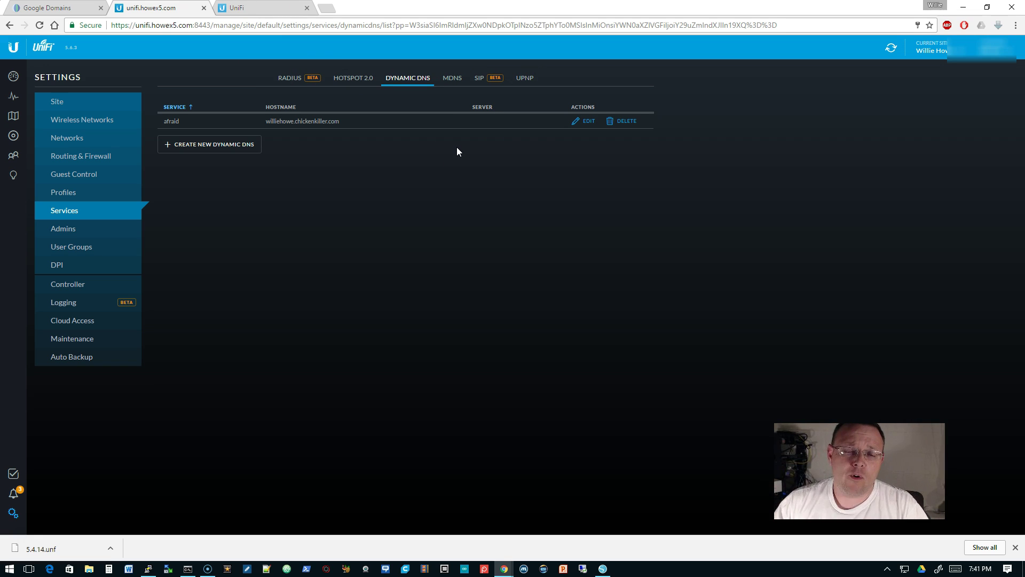
left_click(256, 7)
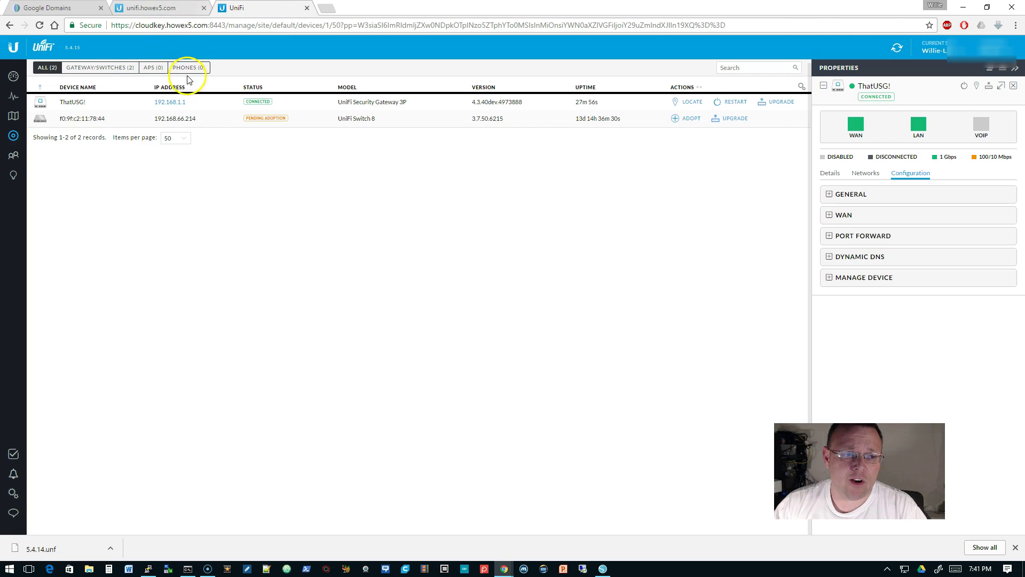
Close the unifi.howex5.com controller tab and the gateway's Properties panel.
left_click(192, 10)
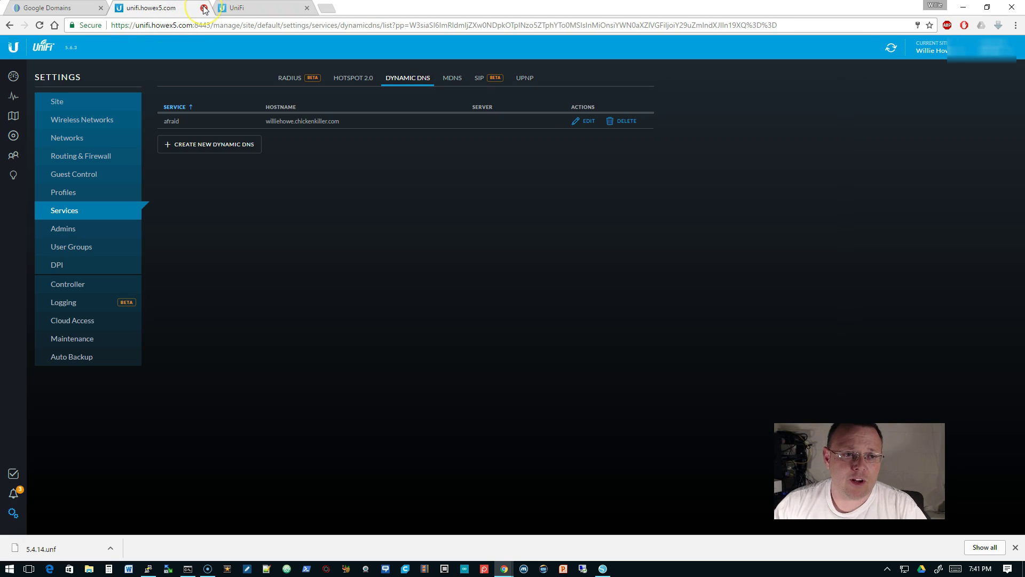
left_click(204, 8)
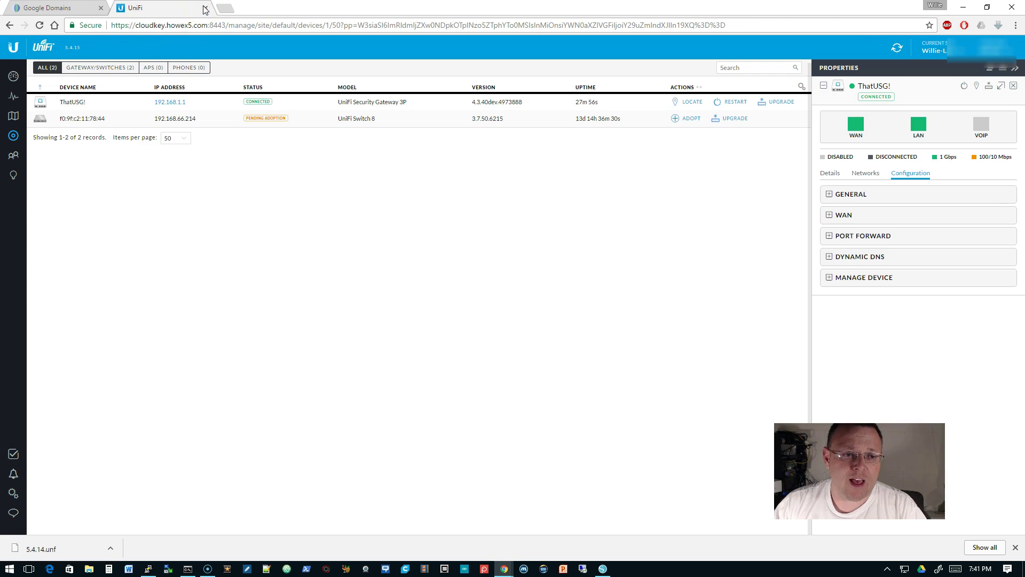
left_click(1013, 87)
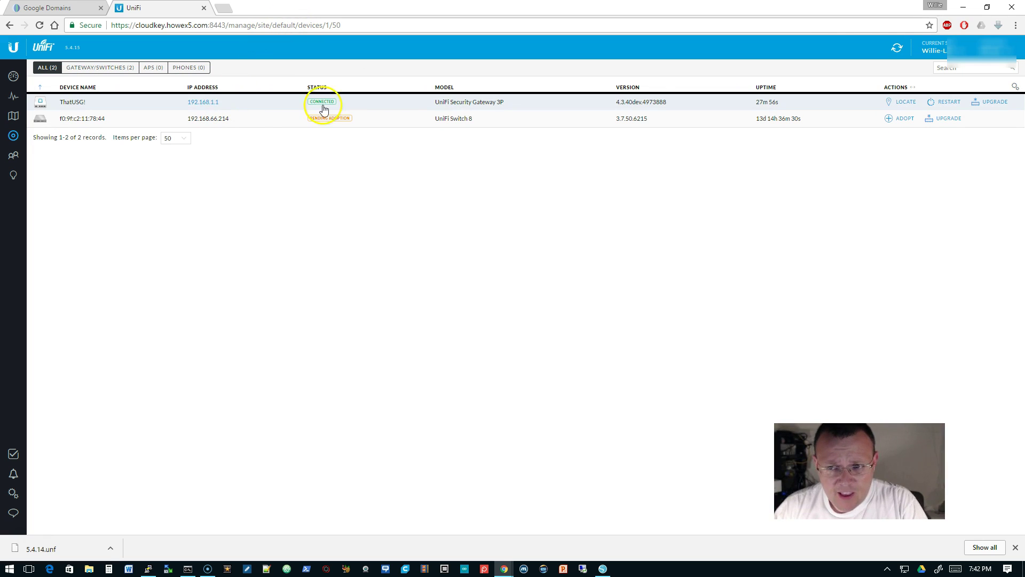
Create a new Dynamic DNS entry in ThatUSG's Configuration with dyndns as the service.
left_click(172, 105)
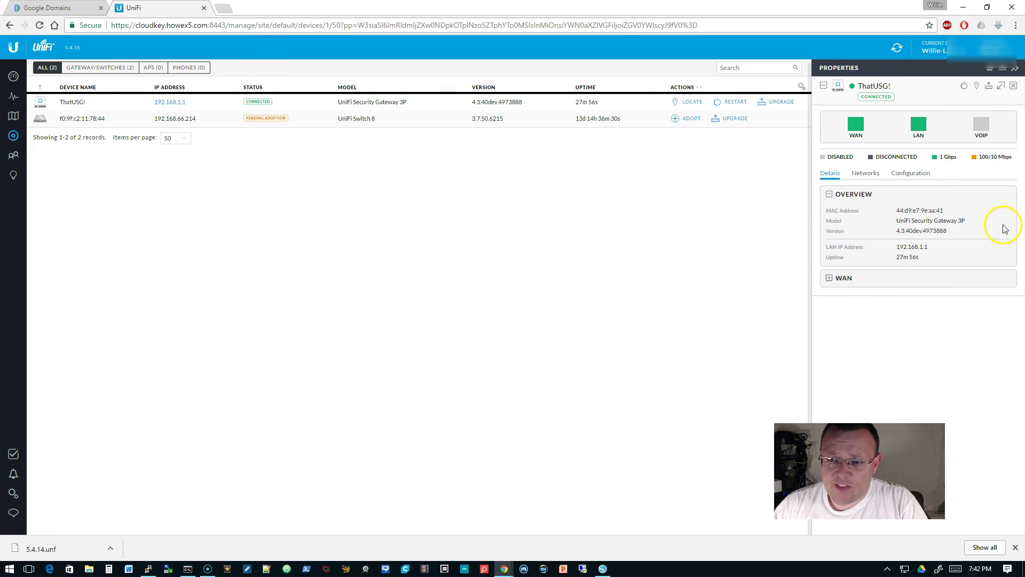
left_click(918, 173)
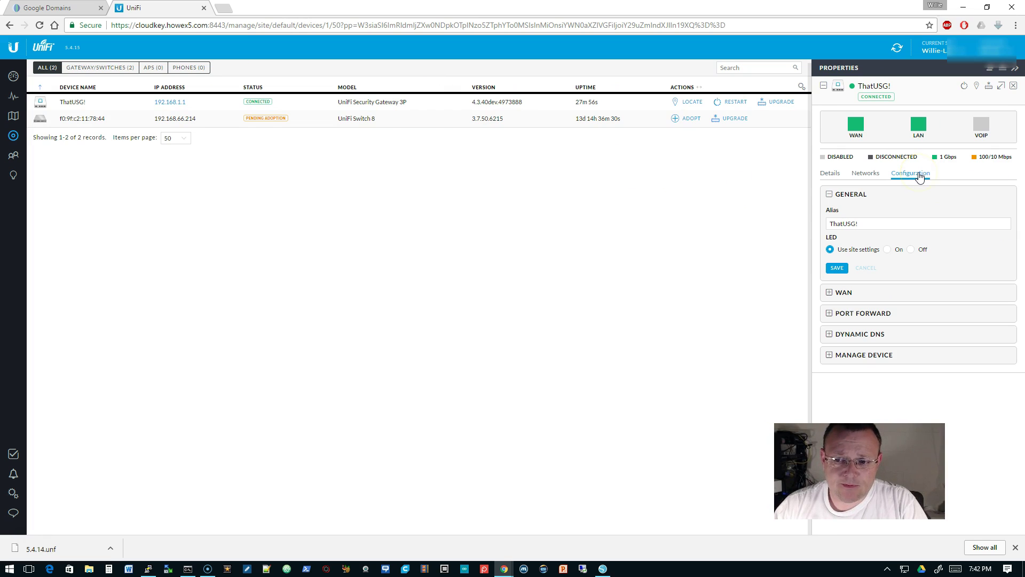
left_click(849, 333)
left_click(831, 335)
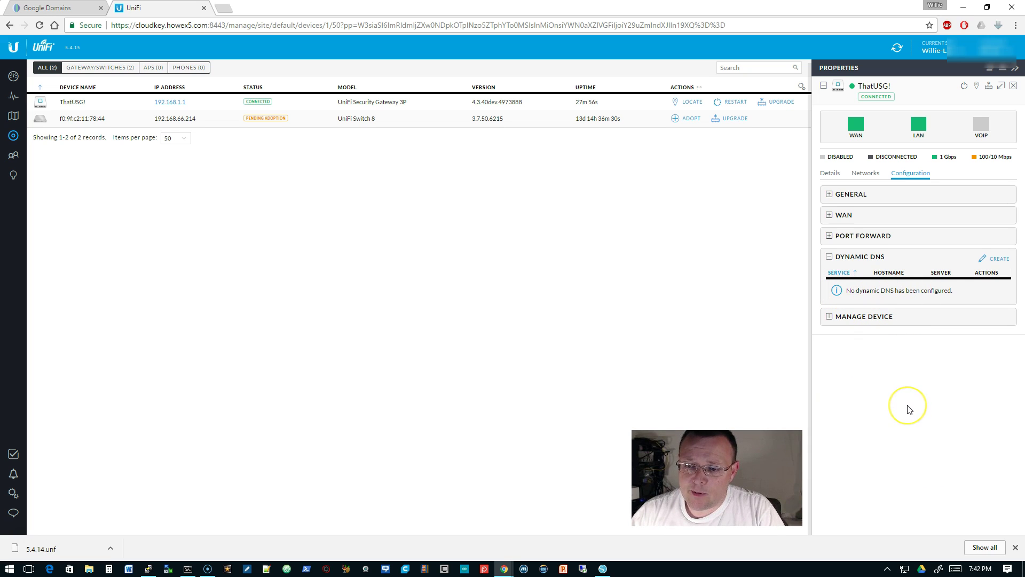
left_click(999, 259)
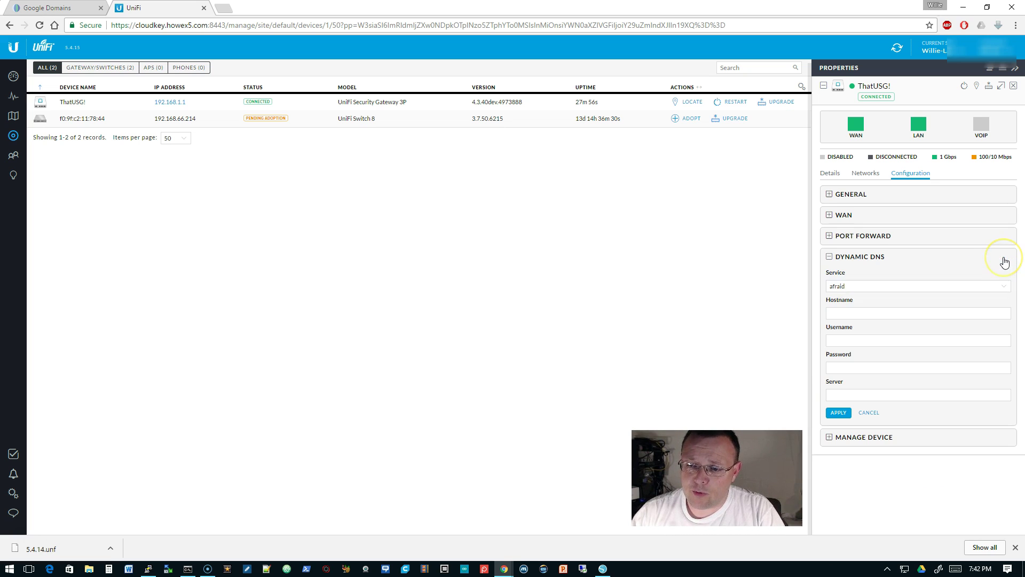
left_click(953, 270)
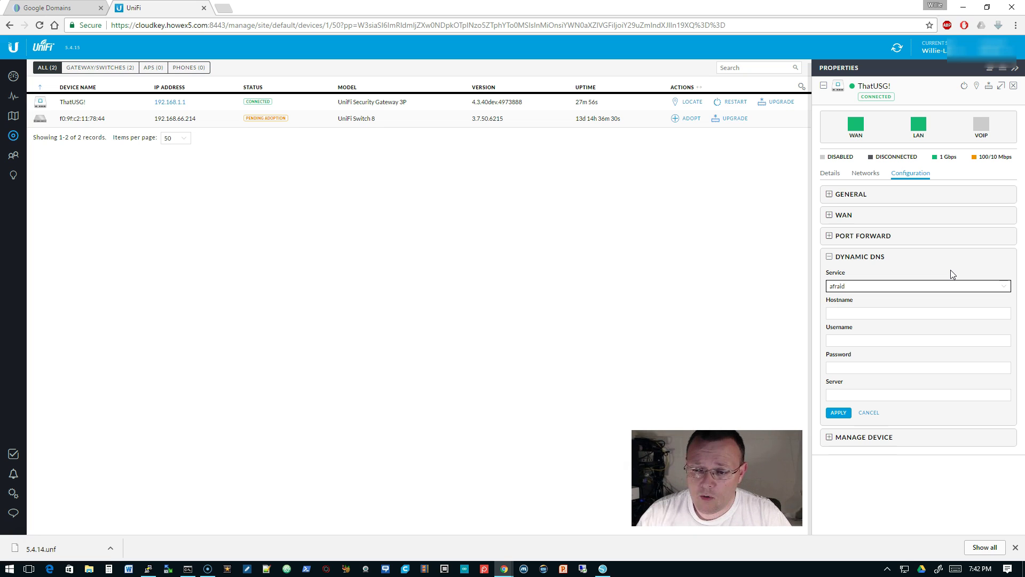
left_click(928, 285)
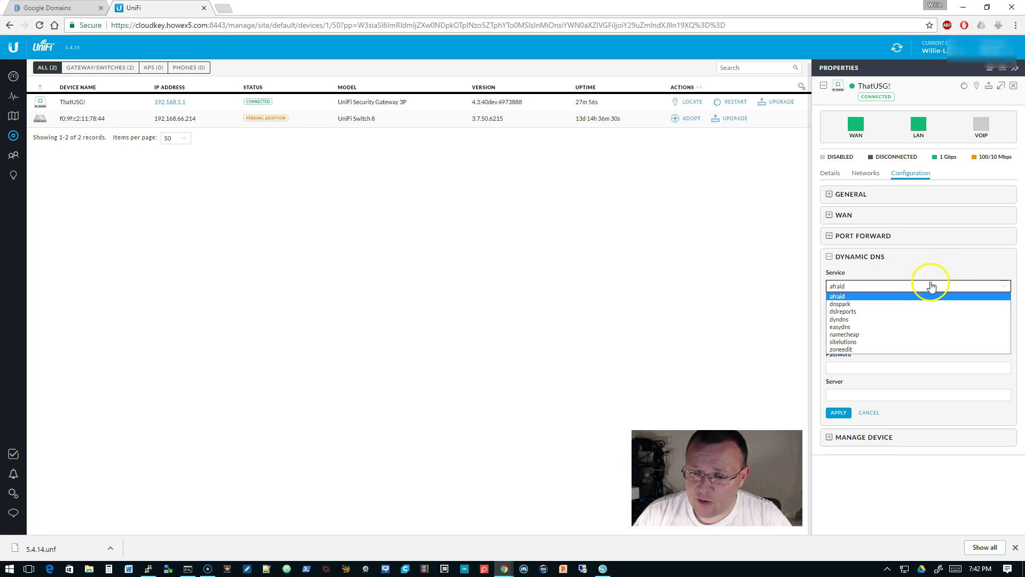
left_click(860, 320)
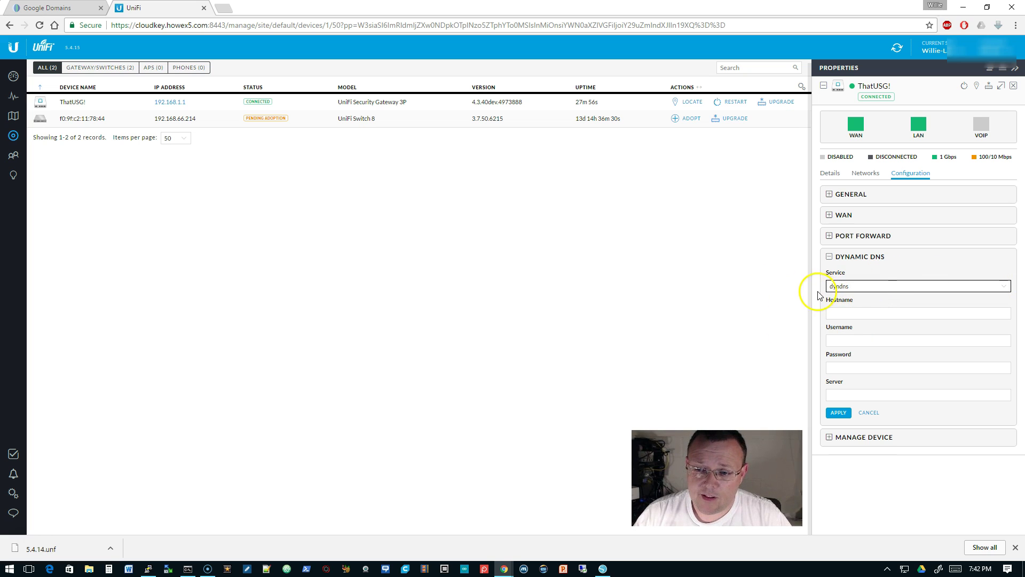
Enter lab.ubiquitieverywhere.com as the dyndns entry's hostname.
left_click(873, 314)
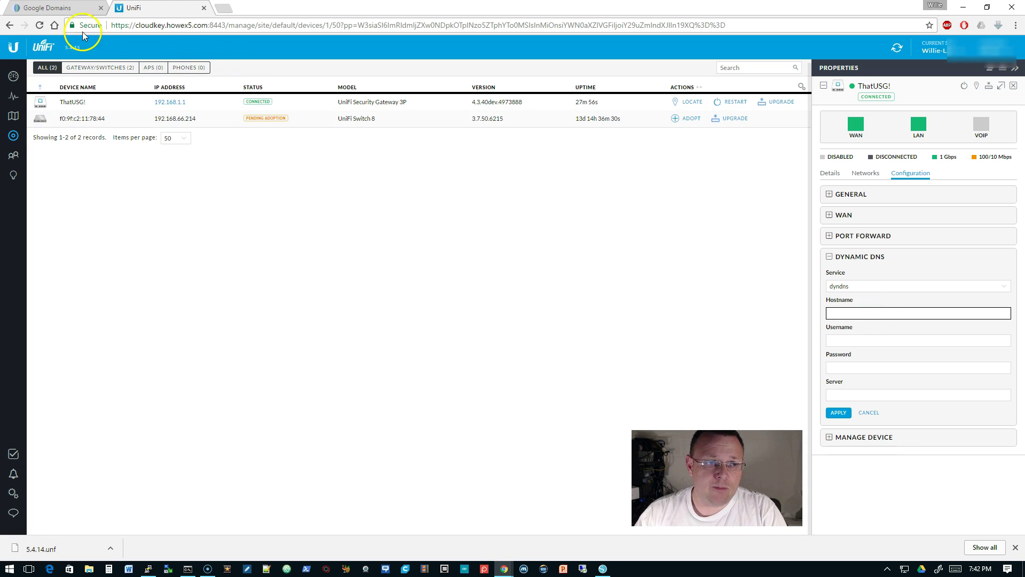
left_click(65, 9)
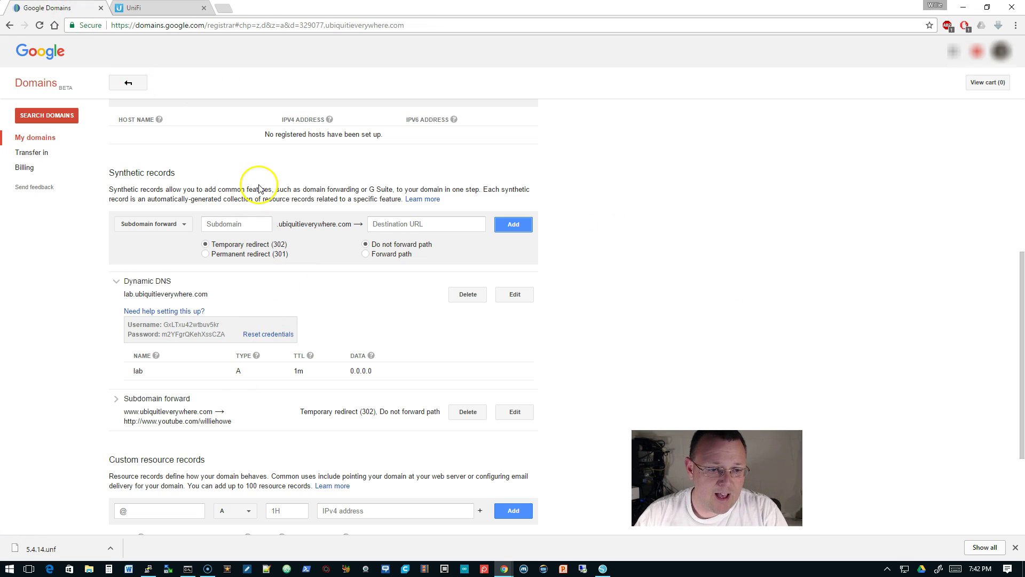
left_click(165, 10)
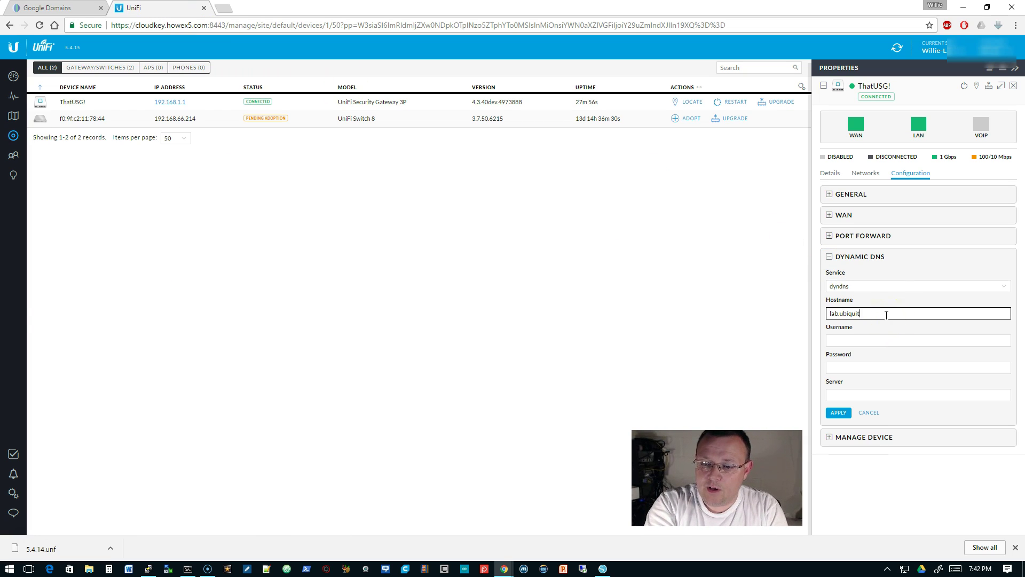
type("where.com")
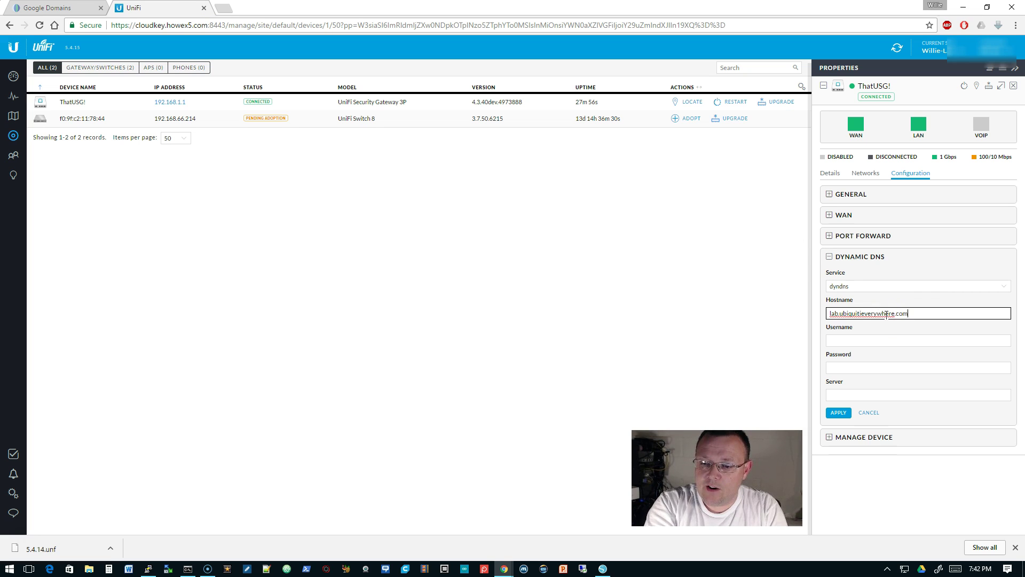
Copy the Google-generated Dynamic DNS username into the UniFi Username field.
left_click(873, 340)
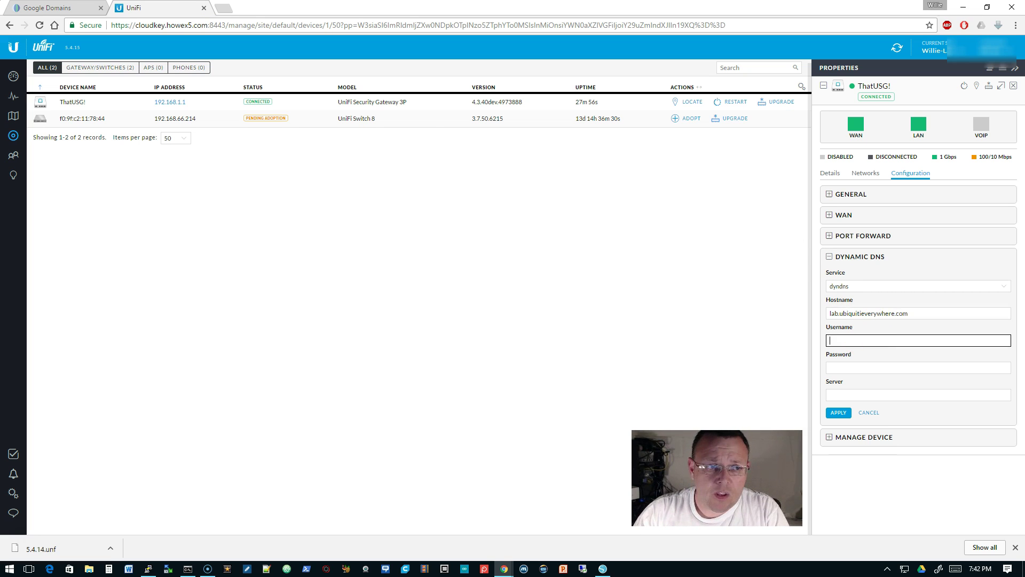
left_click(63, 6)
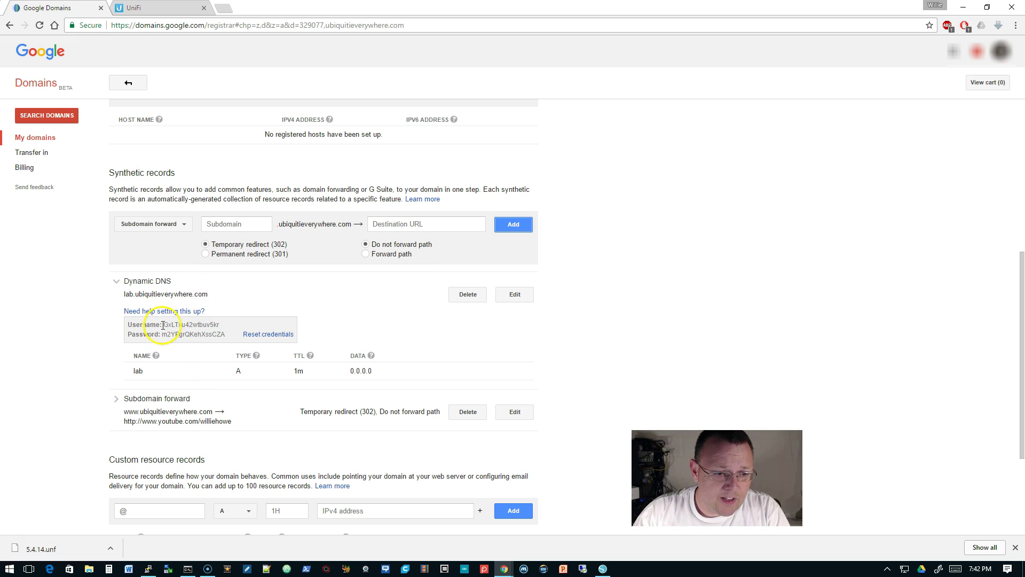
left_click_drag(162, 325, 220, 325)
key("ctrl+c")
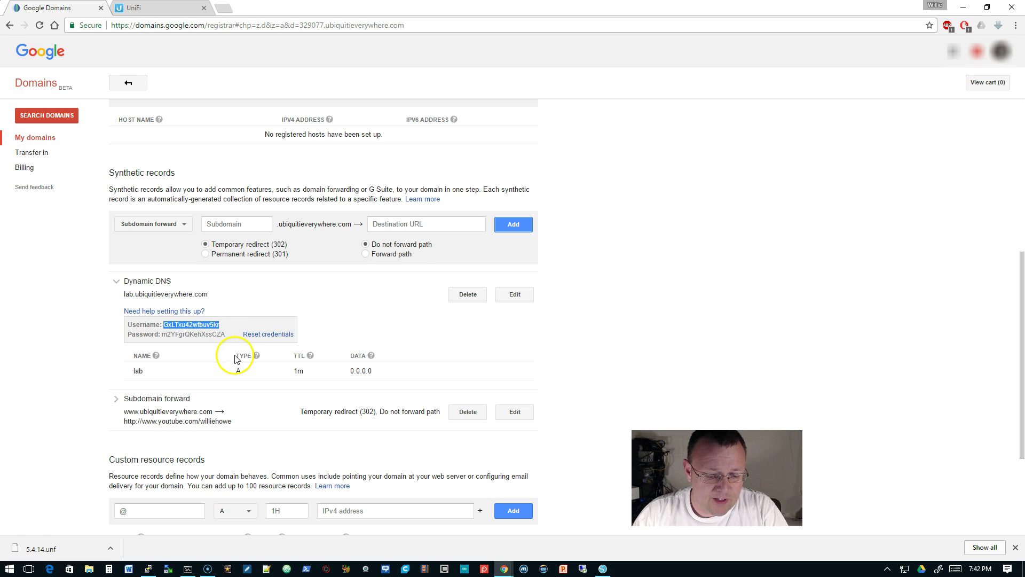
left_click(160, 7)
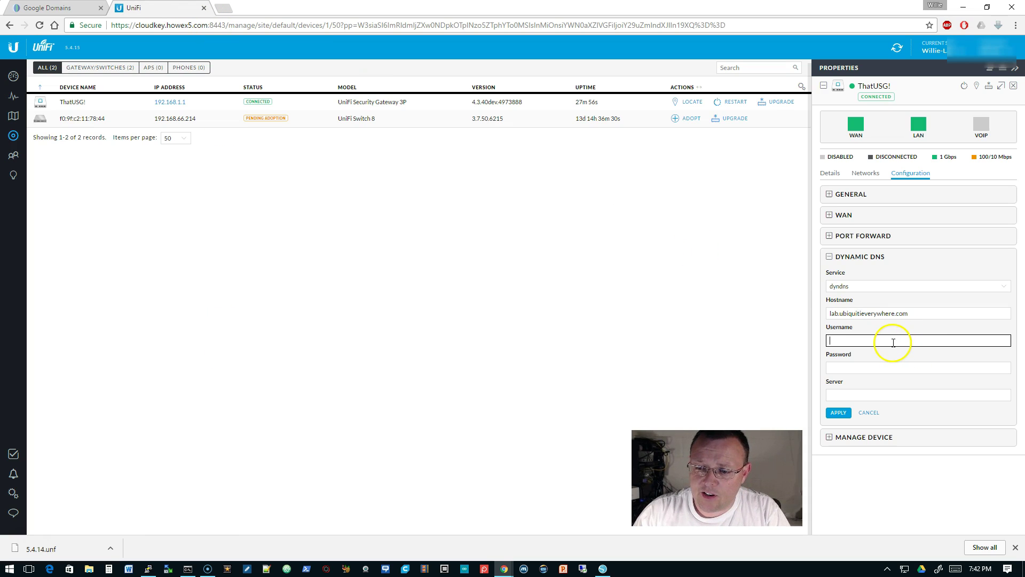
key("ctrl+v")
Copy the Google-generated Dynamic DNS password into the UniFi Password field.
left_click(54, 8)
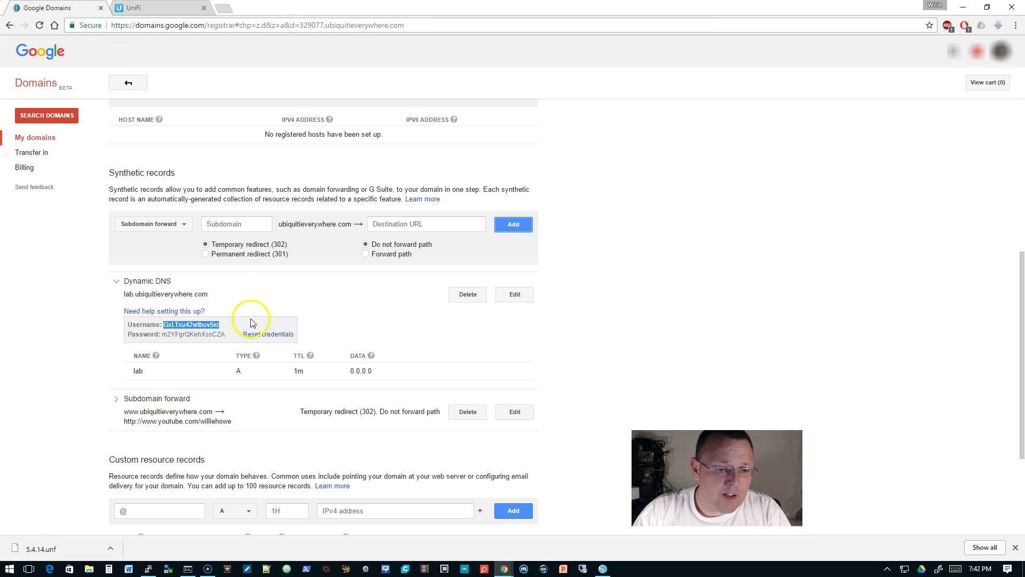
left_click_drag(162, 334, 223, 335)
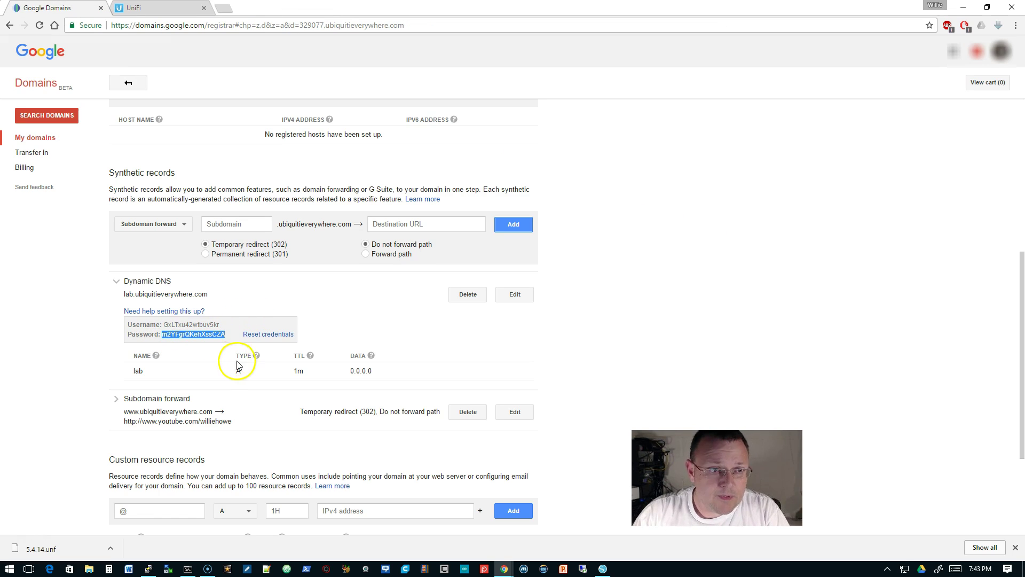
key("ctrl+c")
key("ctrl+Tab")
left_click(838, 368)
key("ctrl+v")
left_click(861, 394)
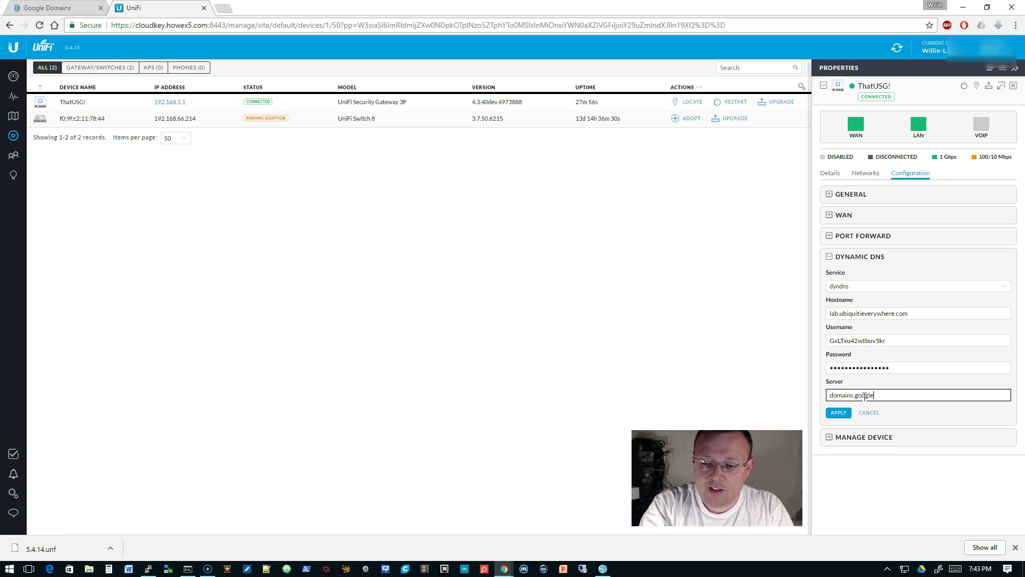
Apply the dyndns entry for lab.ubiquitieverywhere.com and close the gateway's Properties panel.
left_click(839, 413)
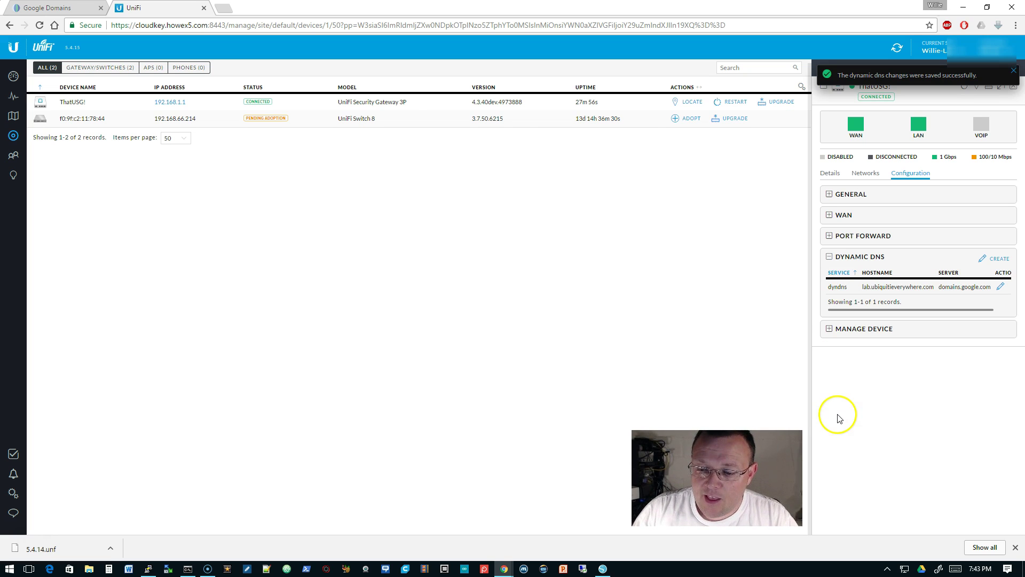
left_click(1013, 71)
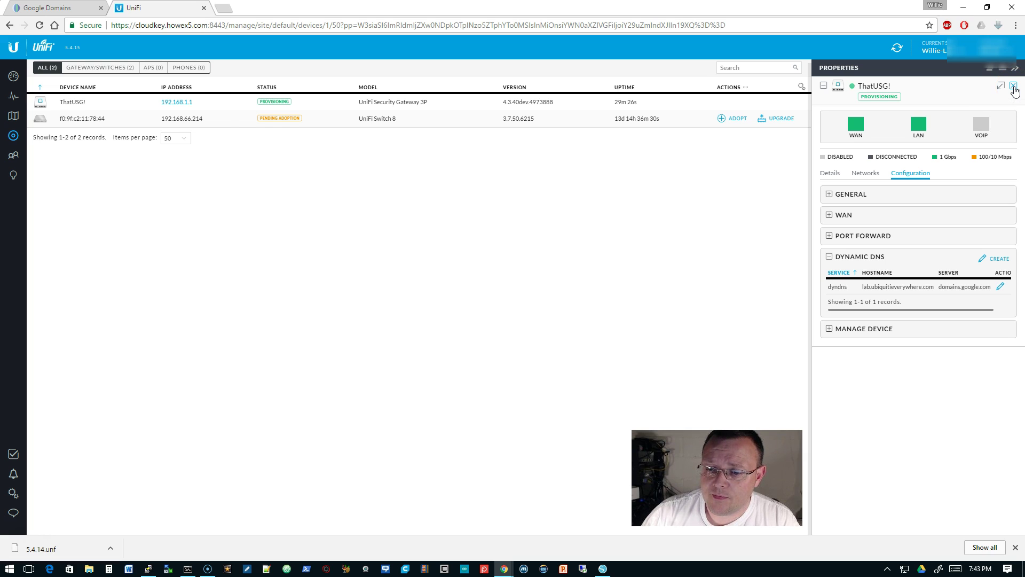
left_click(1014, 87)
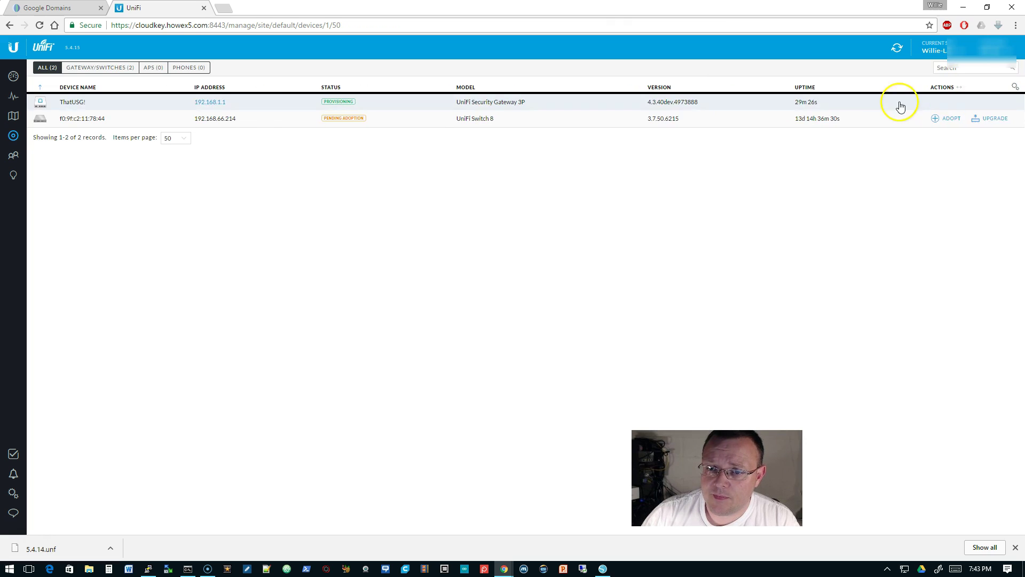
Refresh the device list until ThatUSG! finishes provisioning and shows CONNECTED.
left_click(898, 49)
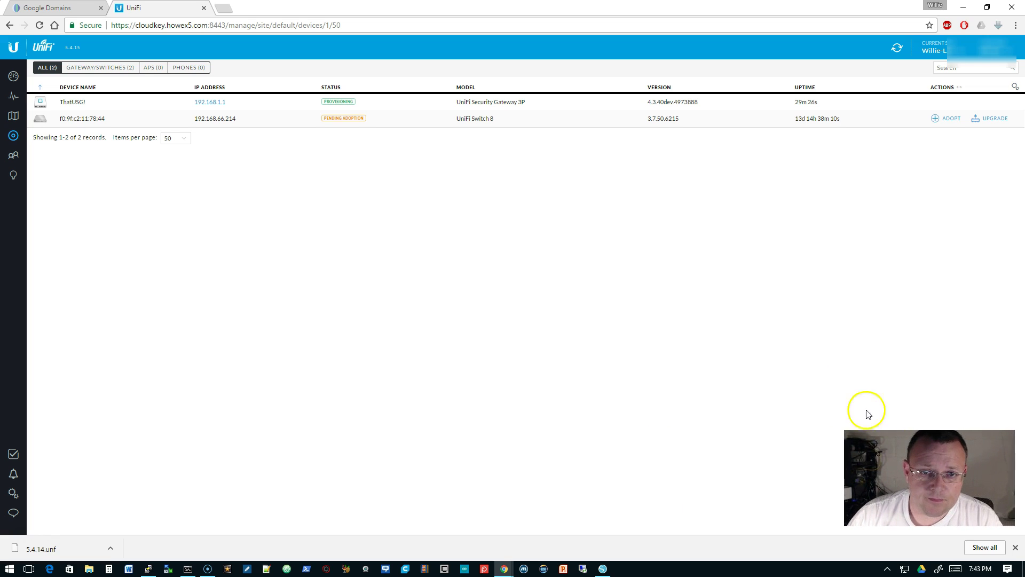
left_click(900, 50)
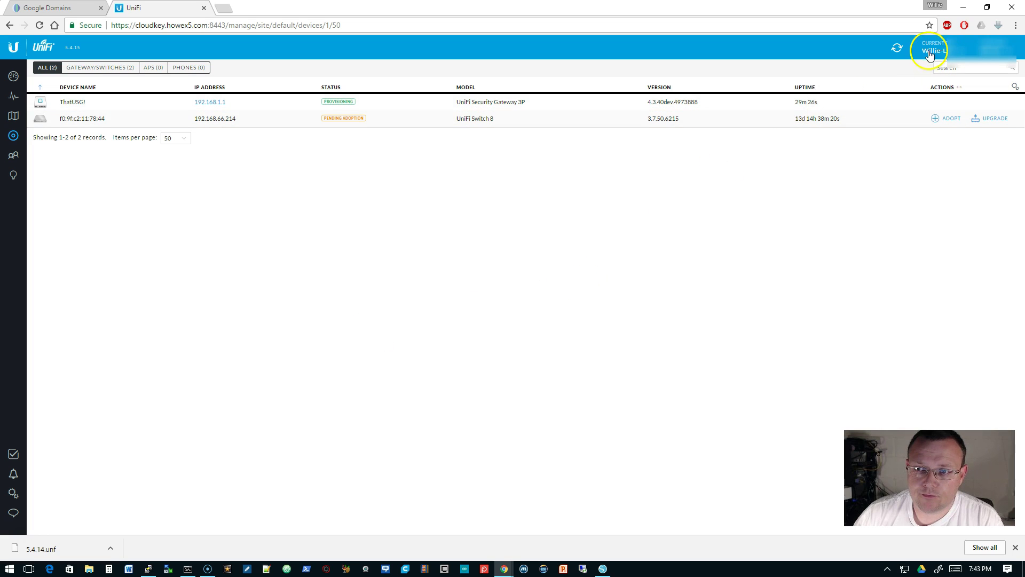
left_click(900, 50)
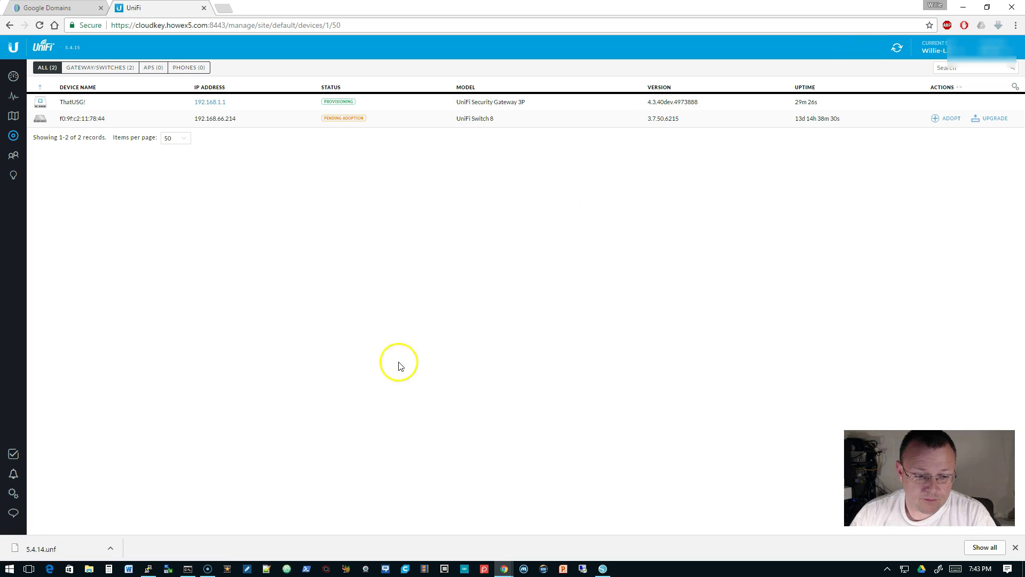
mouse_move(223, 557)
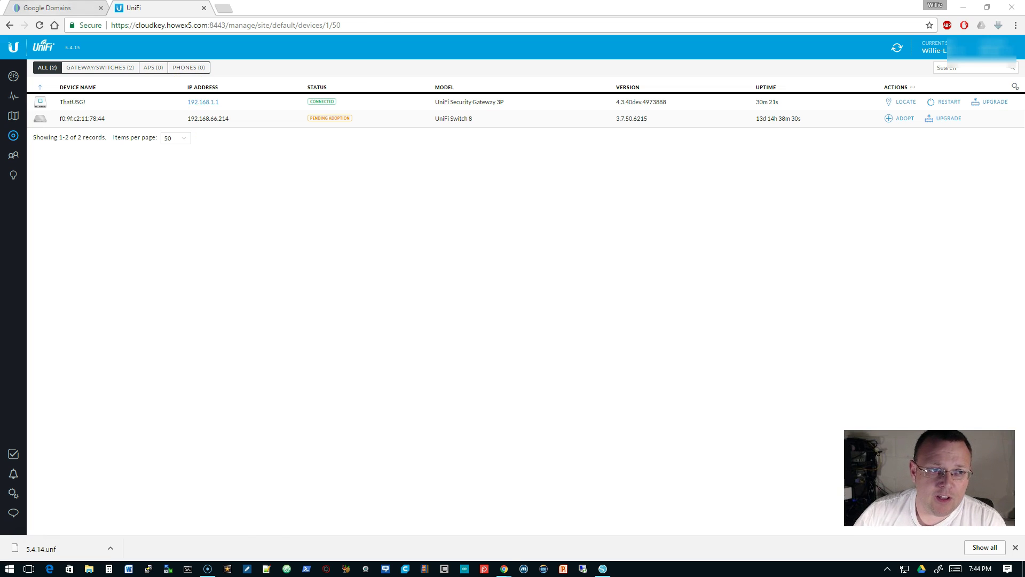
Reload the Google Domains DNS page and scroll down to Synthetic records.
left_click(51, 8)
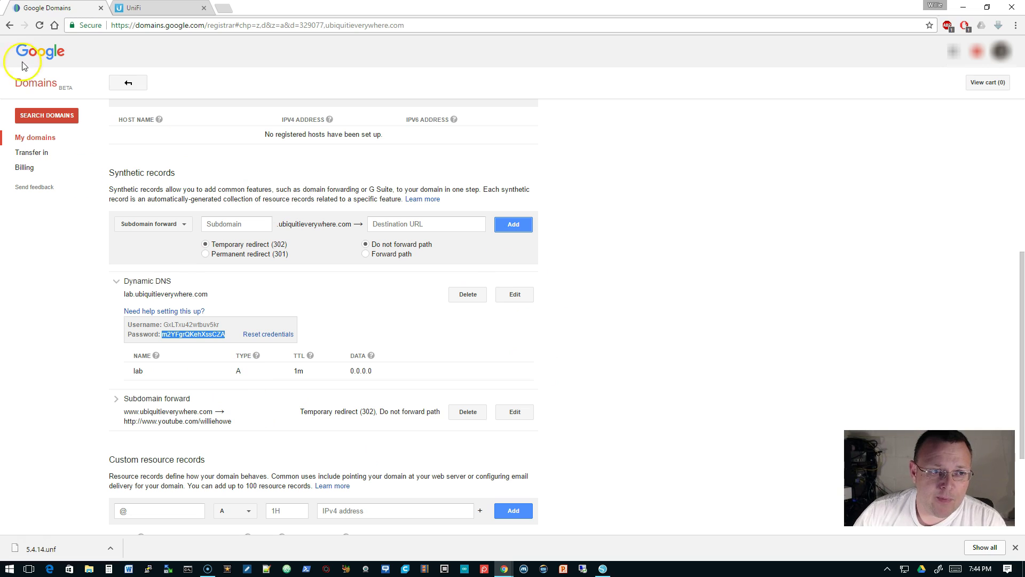
left_click(45, 25)
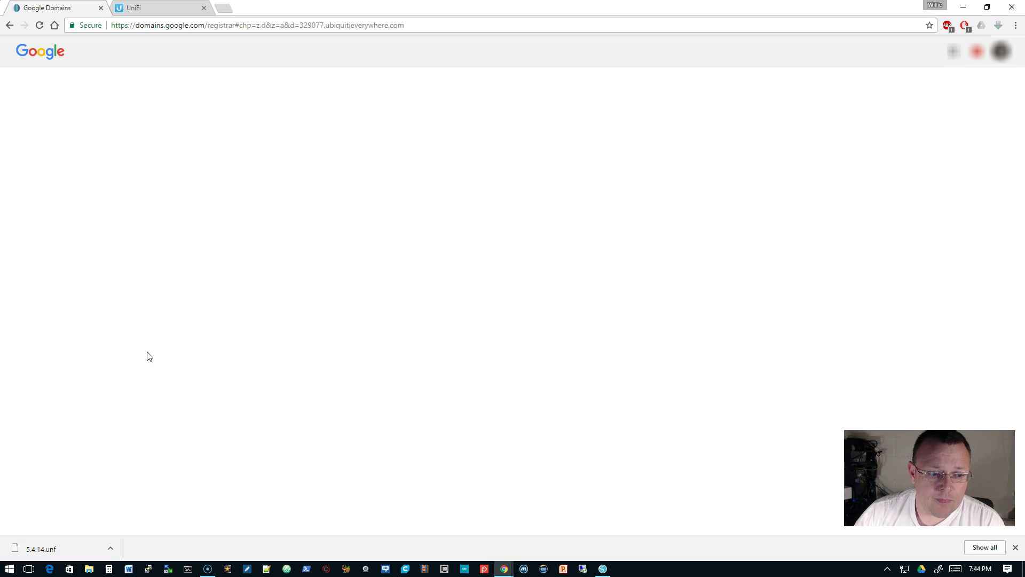
left_click(70, 384)
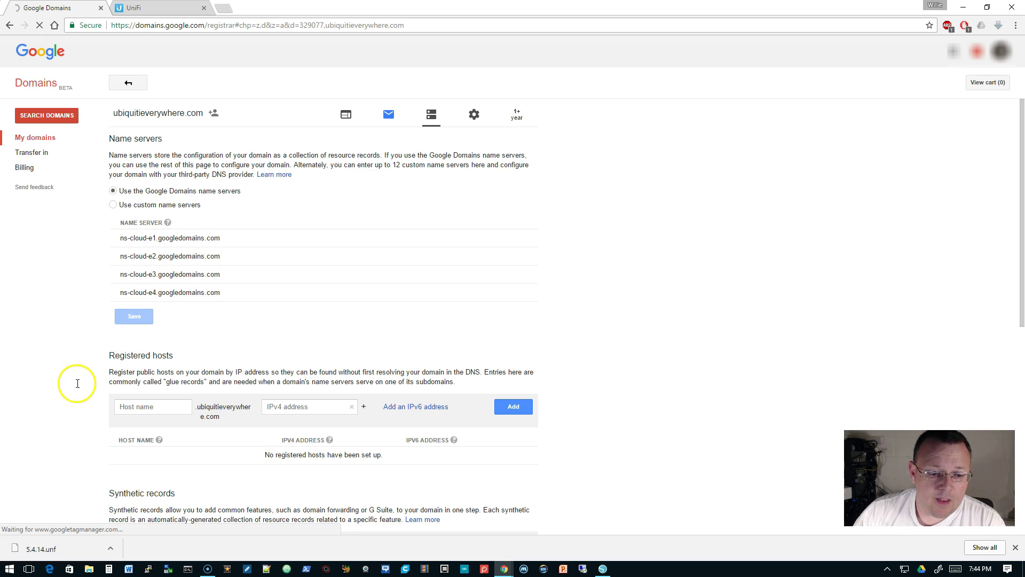
scroll(143, 402, "down", 1)
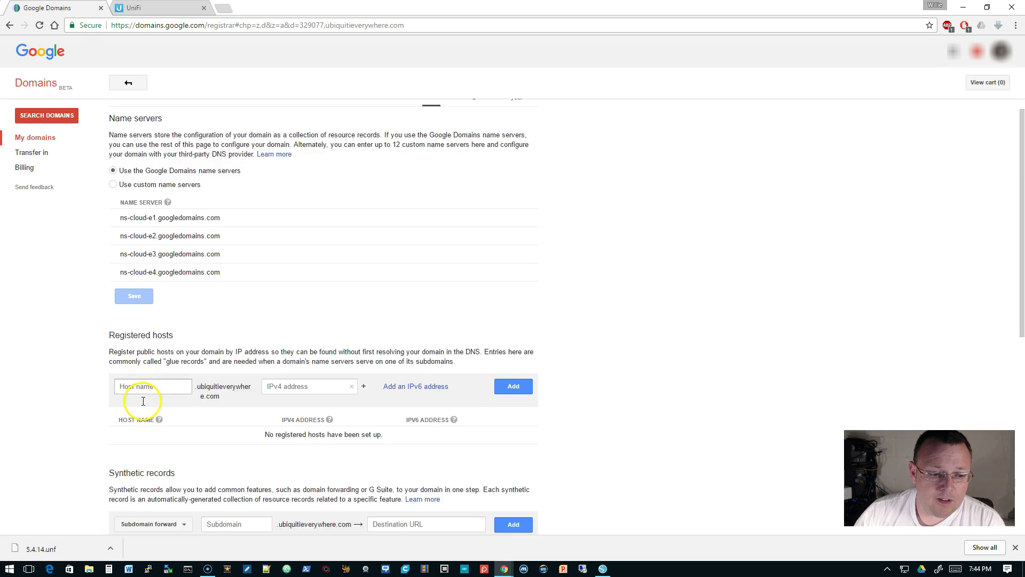
scroll(143, 401, "down", 7)
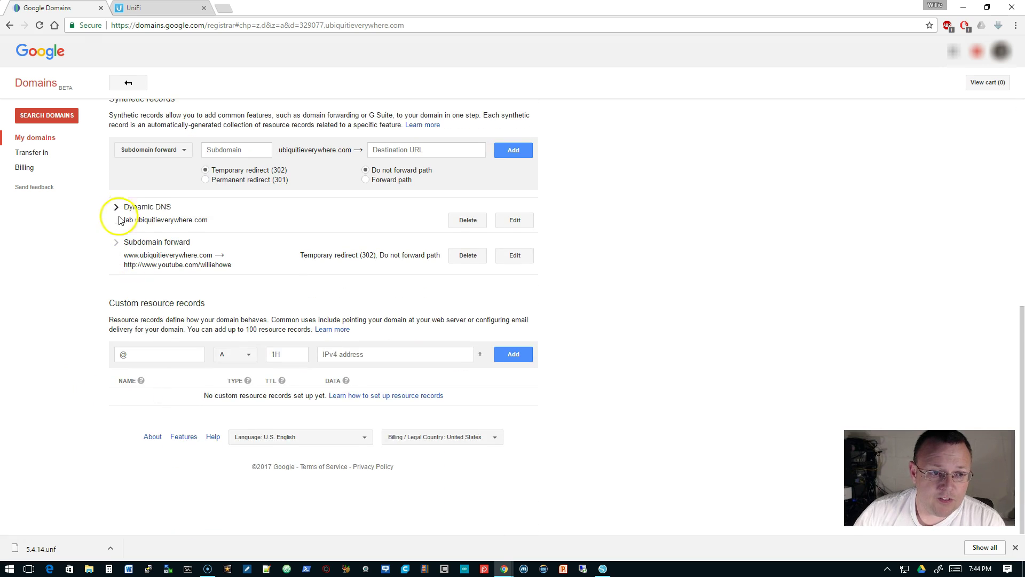
Expand the lab Dynamic DNS record and highlight its A record IP 192.168.66.208.
left_click(116, 210)
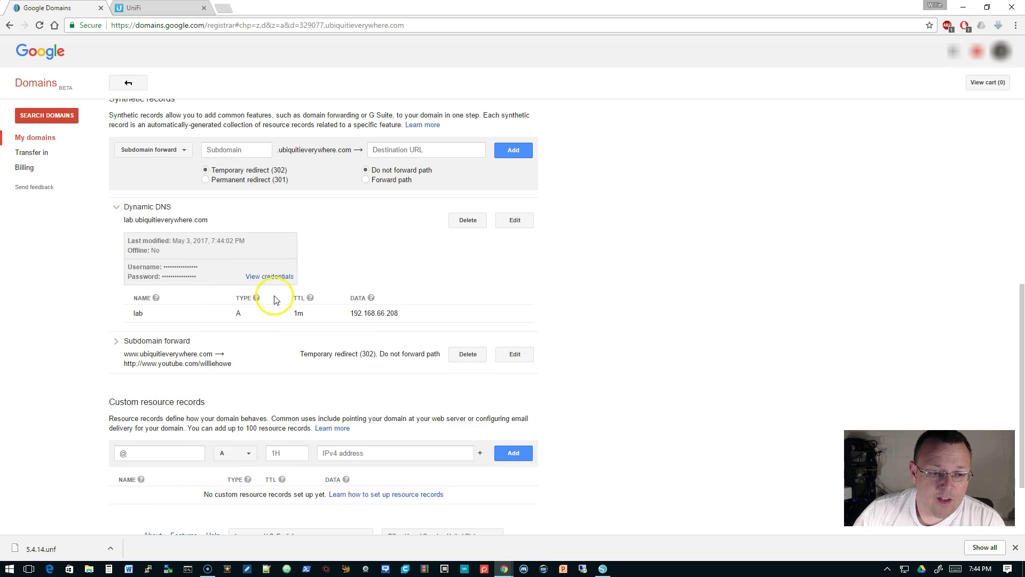
left_click_drag(350, 315, 401, 315)
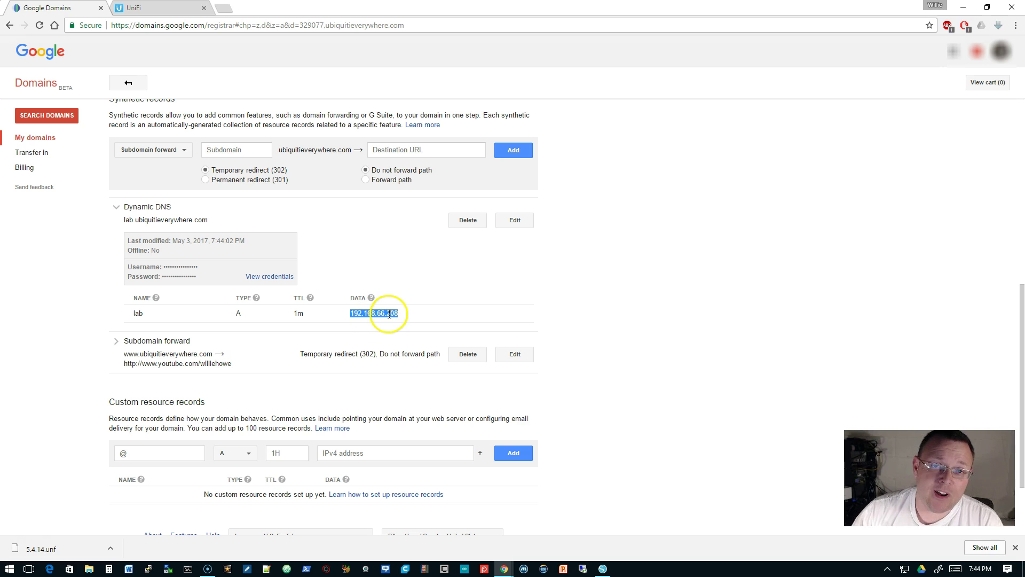
left_click(403, 329)
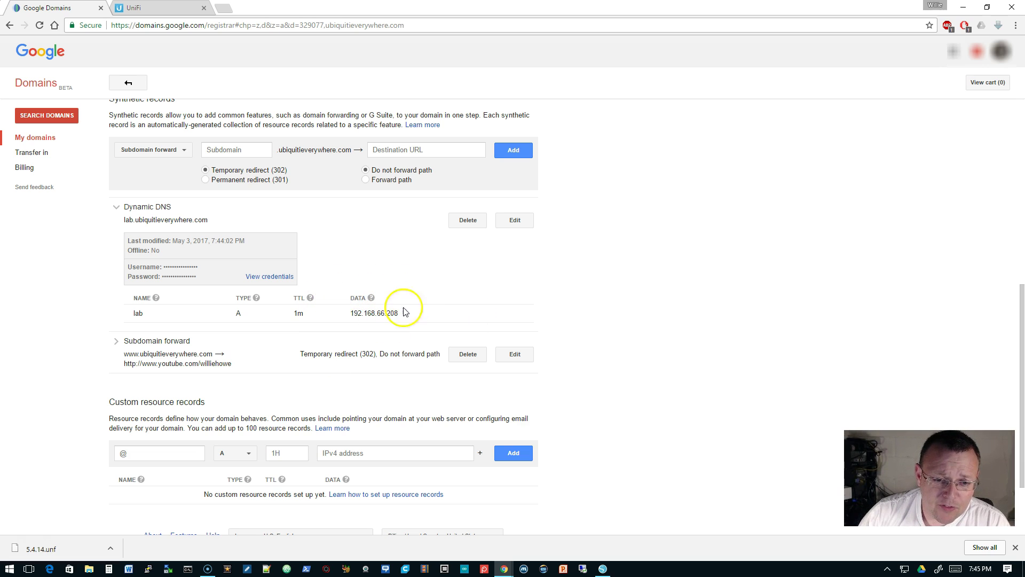
Run nslookup lab.ubiquitieverywhere.com 4.2.2.2 in Command Prompt, confirming it resolves to 192.168.66.208.
left_click(187, 570)
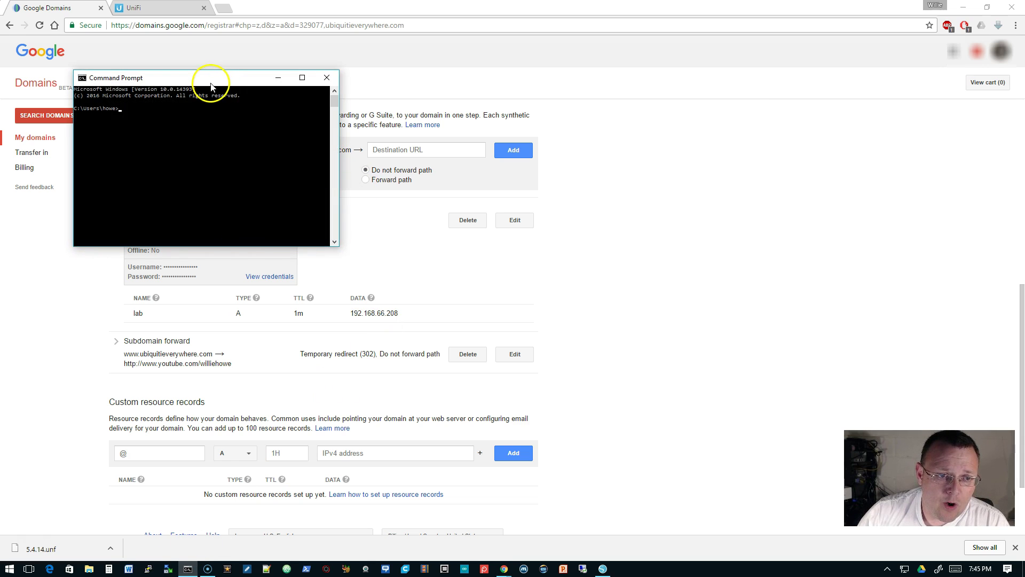
left_click_drag(213, 87, 729, 103)
type("nslookup lab.ubiquiti")
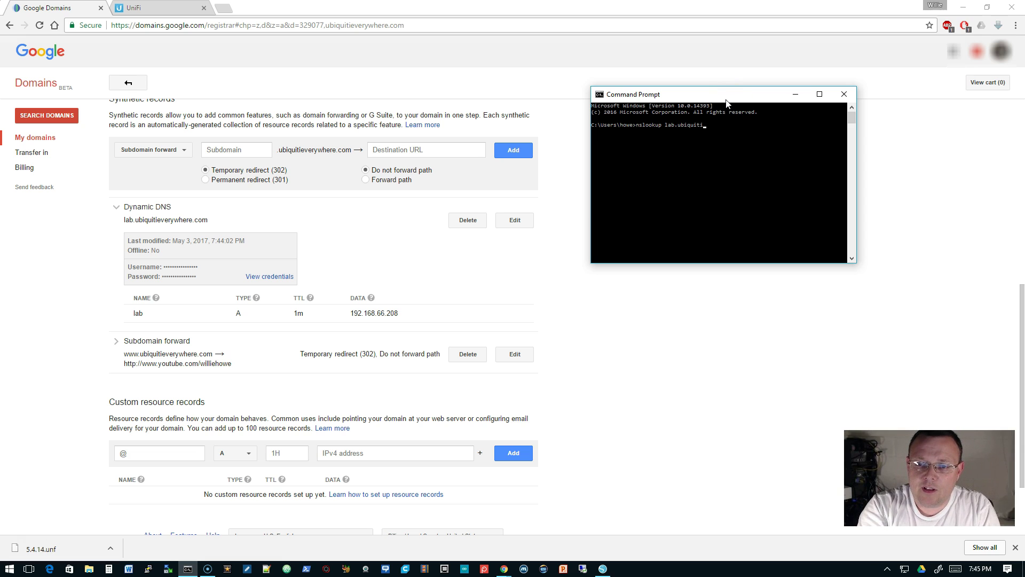
type("everywhere.com 4")
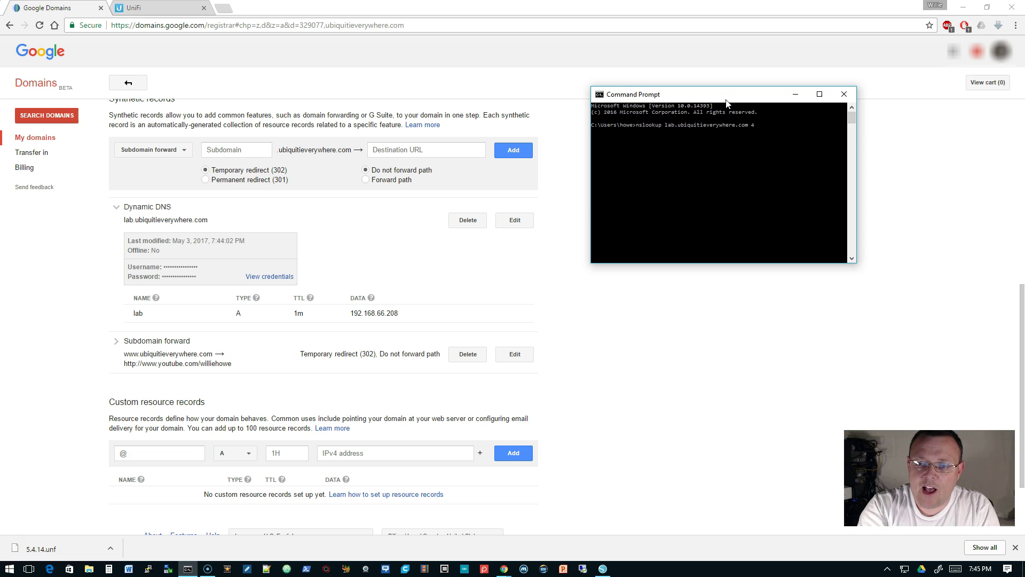
type(".2.2.2")
key("Return")
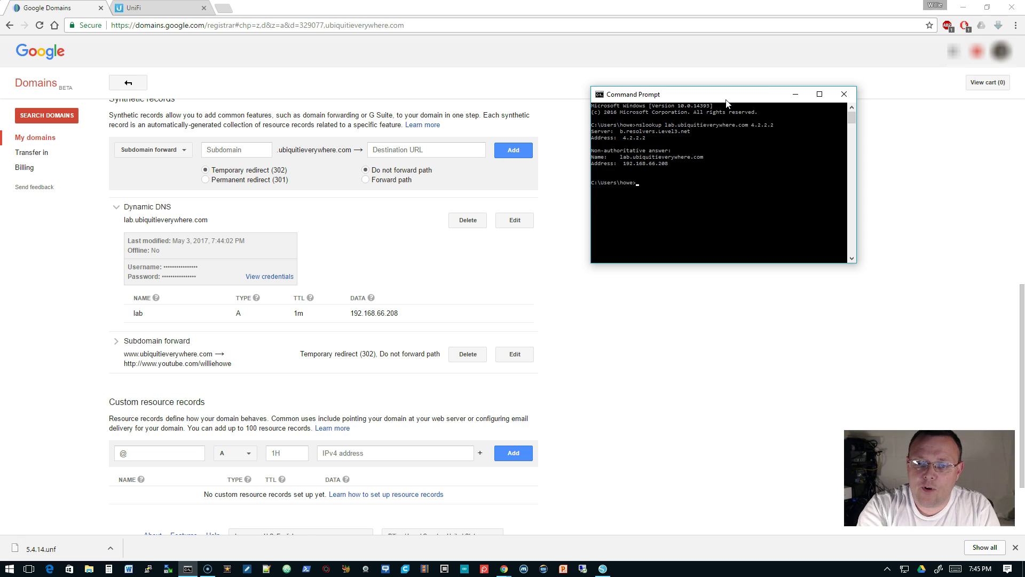